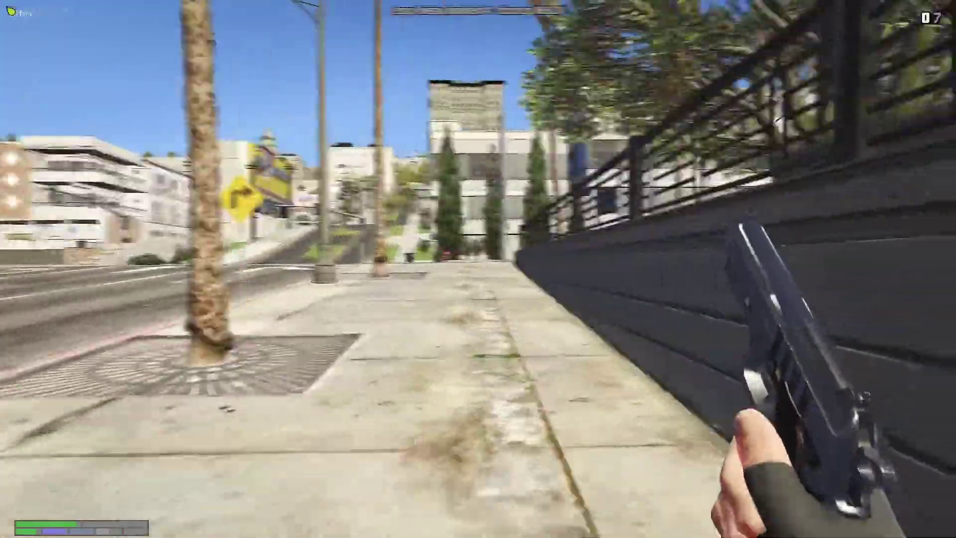
key("w")
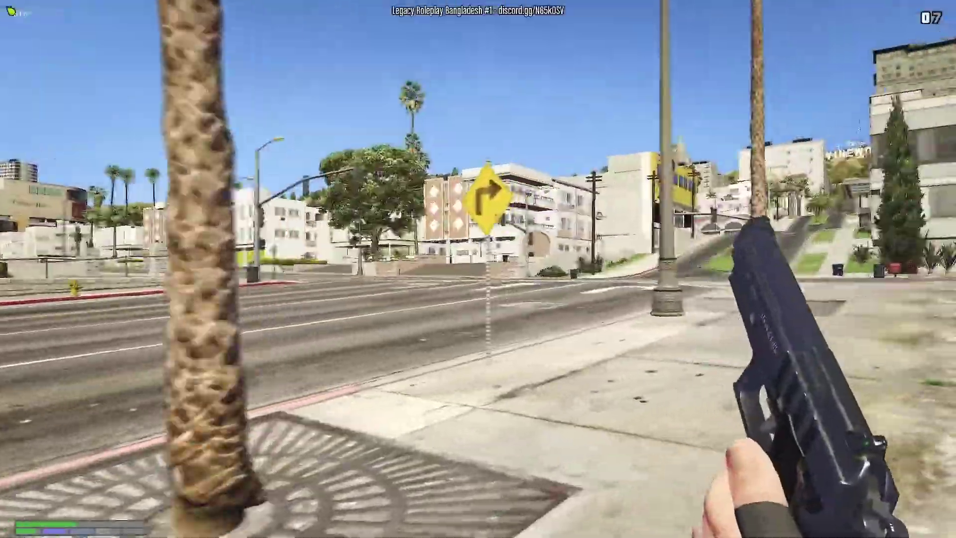
key("w")
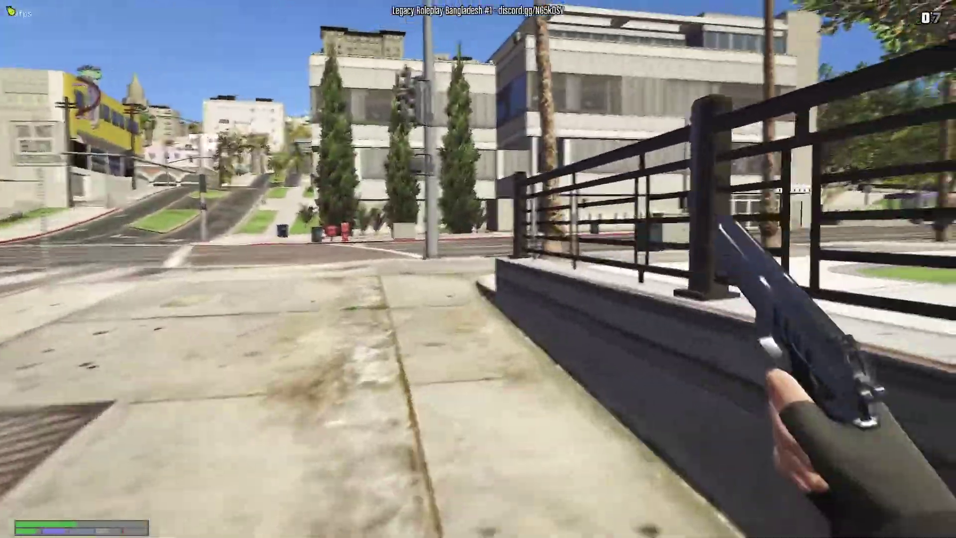
key("space")
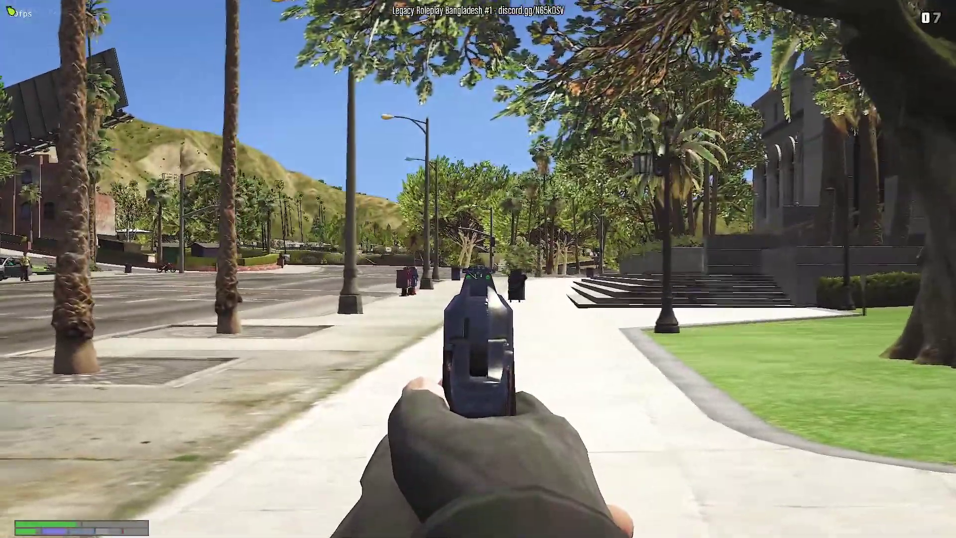
left_click(478, 269)
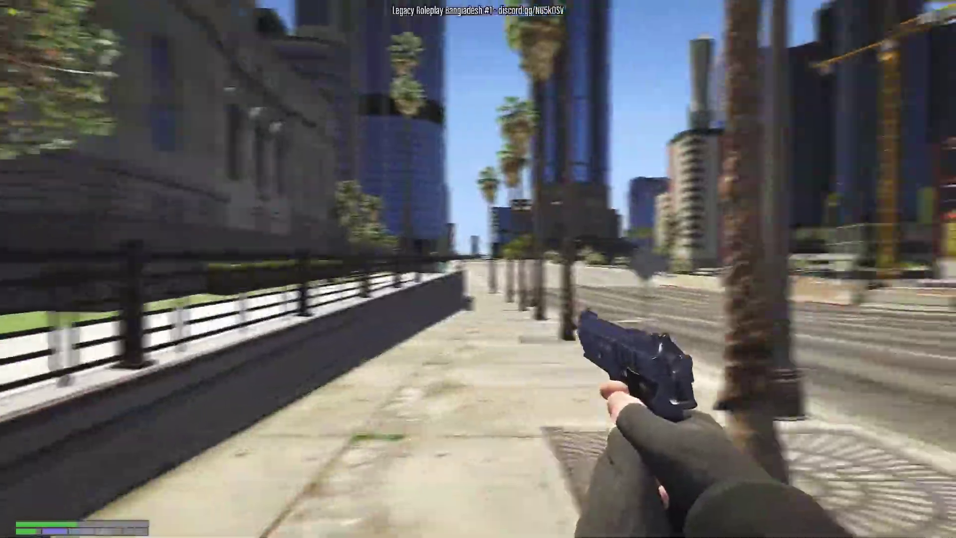
key("w")
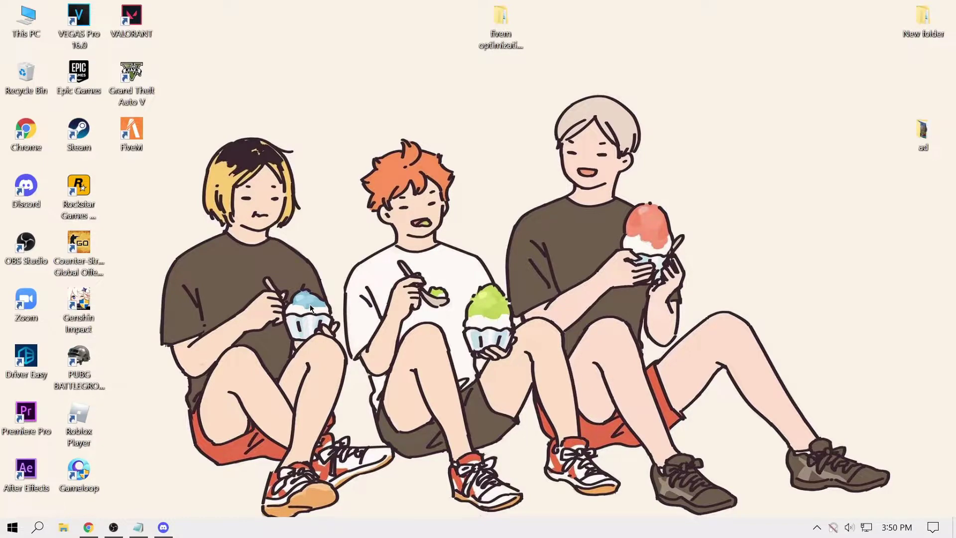
- Open the Windows restore point settings and check the system protection configuration of Local Disk (C:)
left_click(37, 526)
type("create")
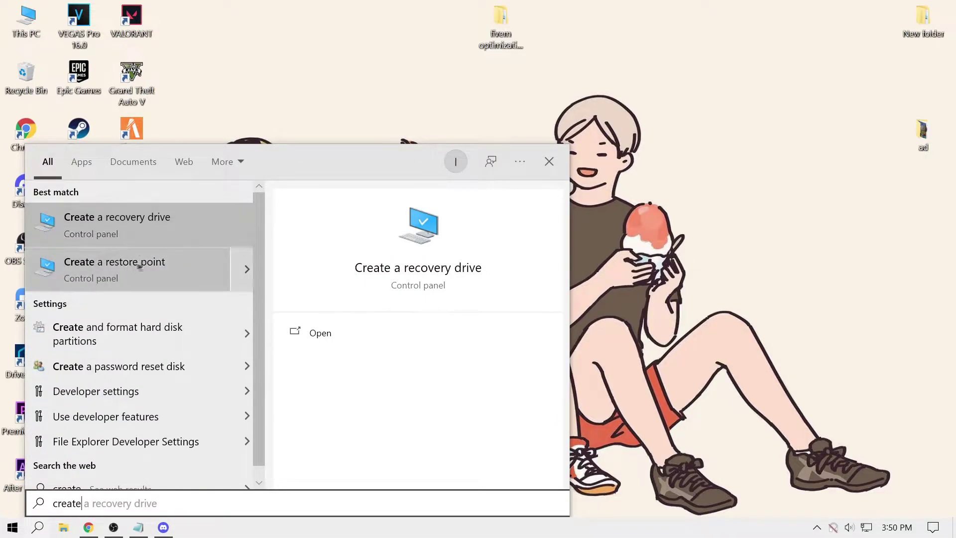
left_click(119, 280)
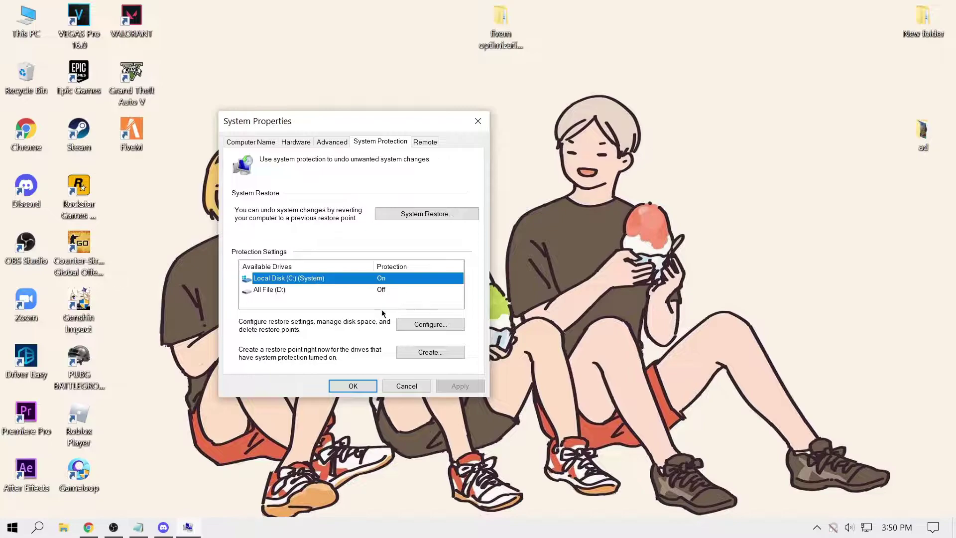
left_click(418, 327)
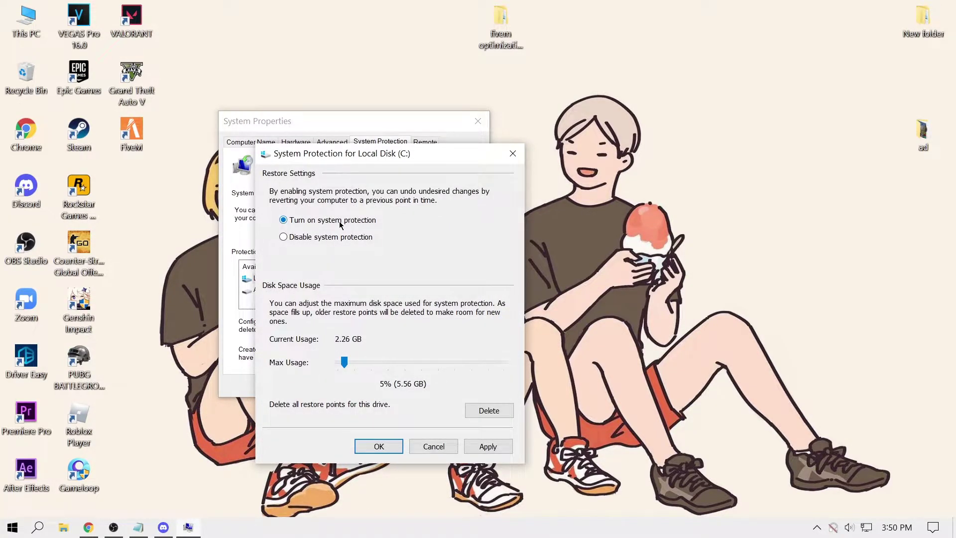
left_click(430, 446)
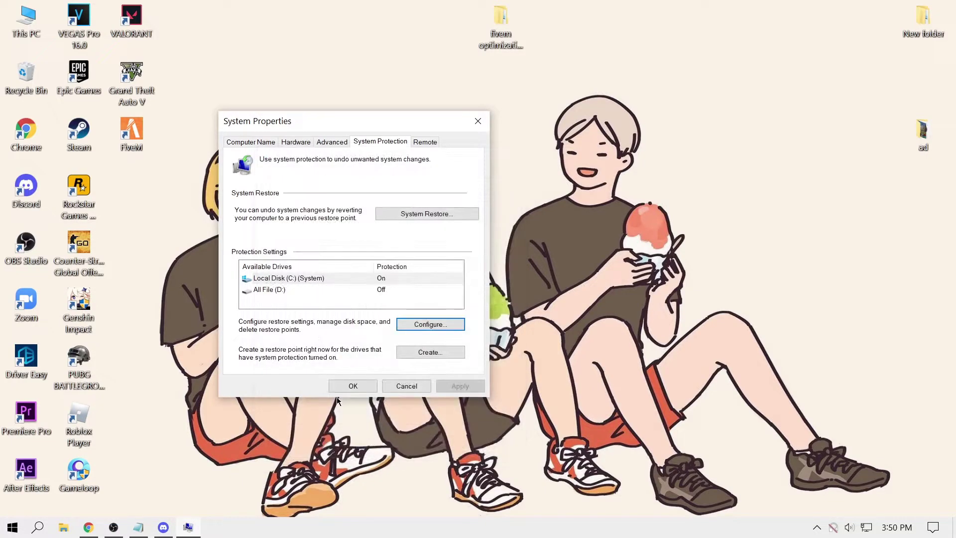
- Create a system restore point with the description havocfivem
left_click(430, 354)
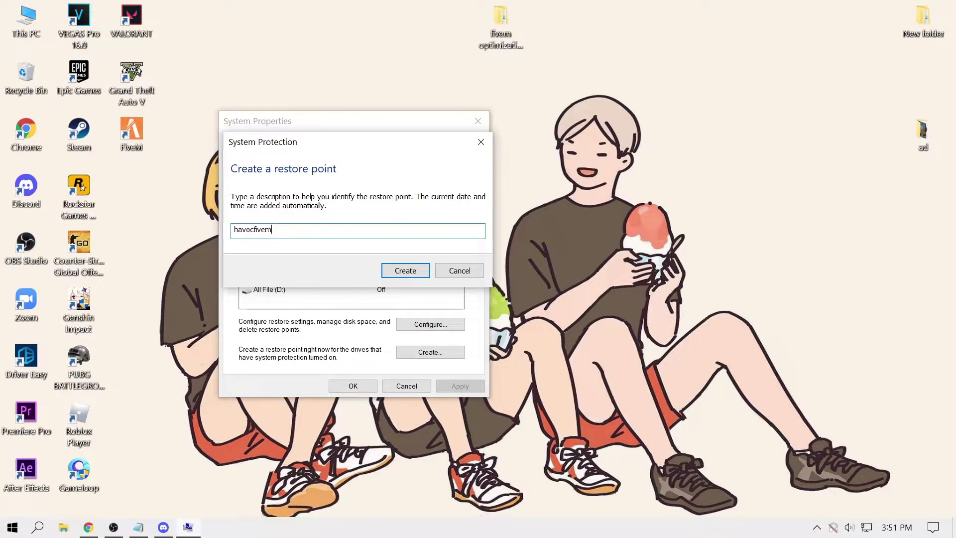
left_click(406, 275)
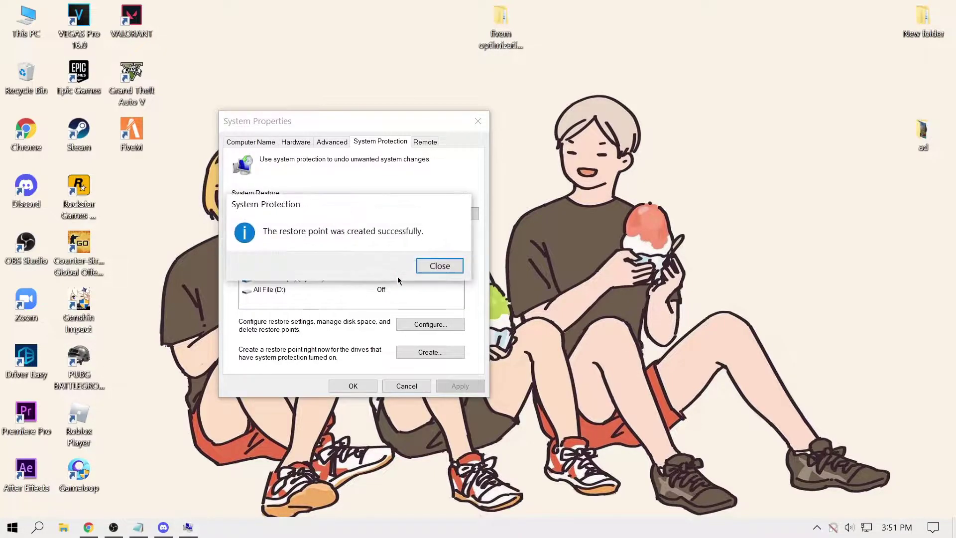
left_click(437, 264)
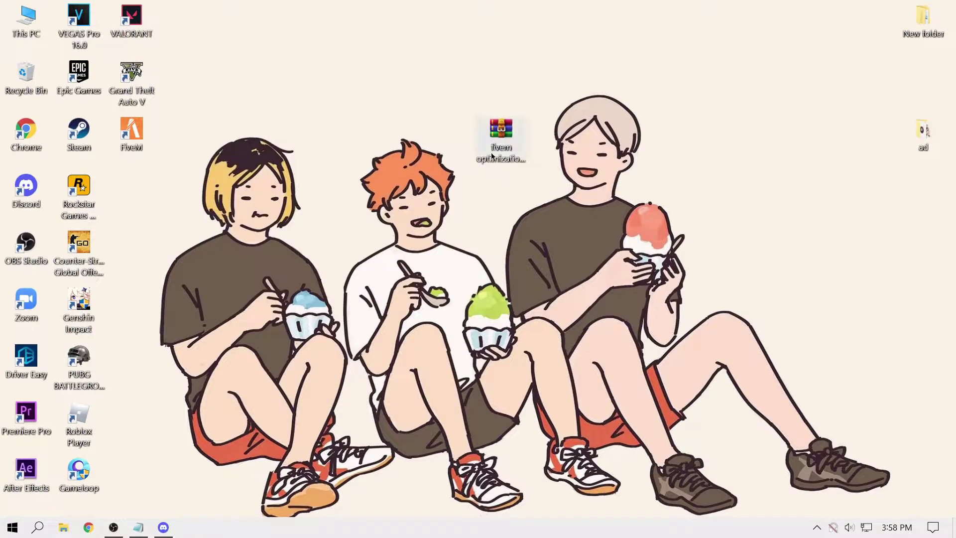
- Extract the fivem optimization pack 2022.rar archive onto the desktop
left_click(495, 152)
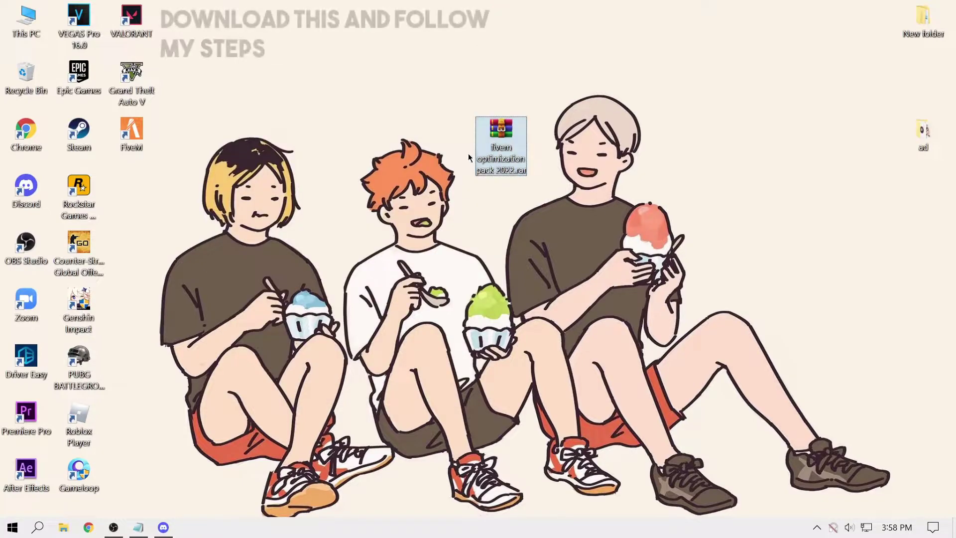
right_click(499, 156)
left_click(511, 239)
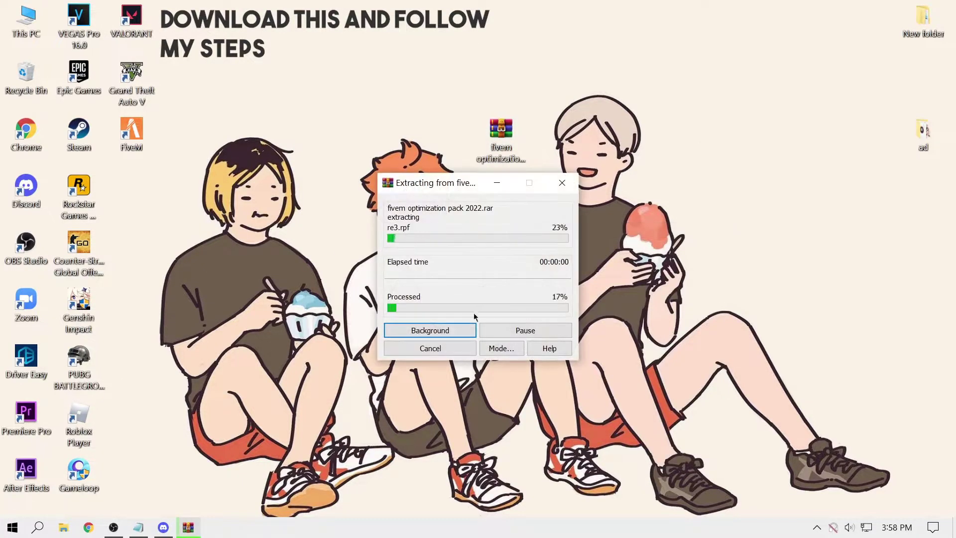
- Open the extracted fivem optimization pack 2022 folder, look inside its citizen folder and return to the pack's main folder
left_click_drag(142, 204, 459, 162)
double_click(446, 151)
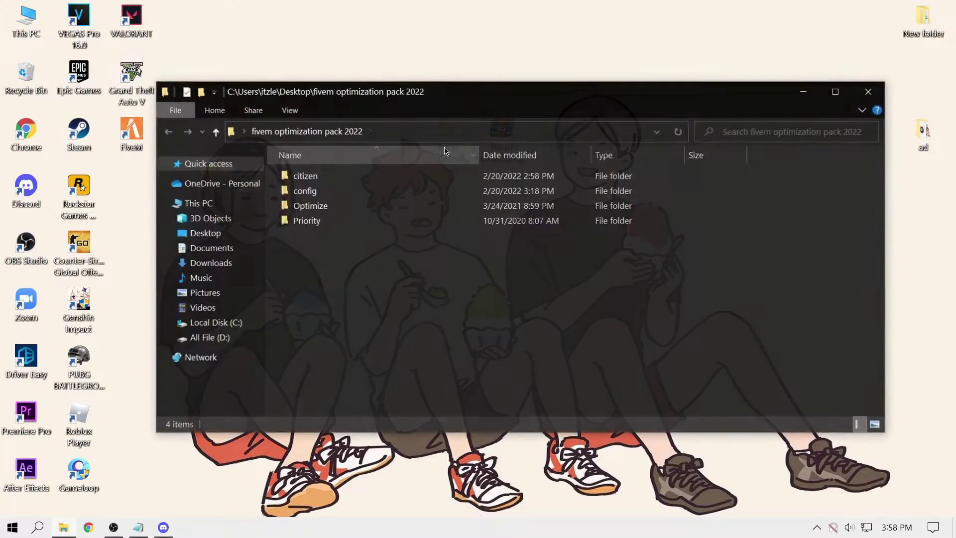
double_click(332, 186)
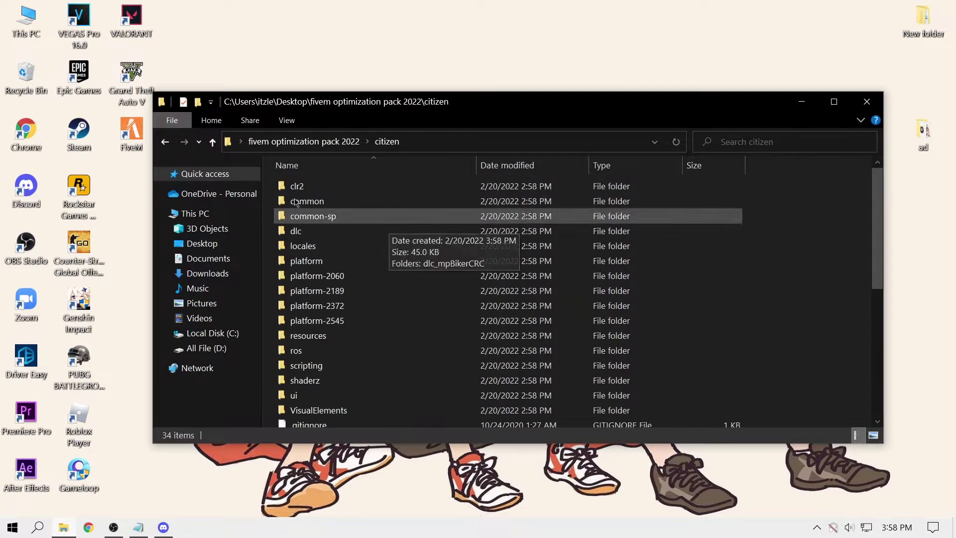
left_click(351, 141)
left_click_drag(351, 109, 395, 103)
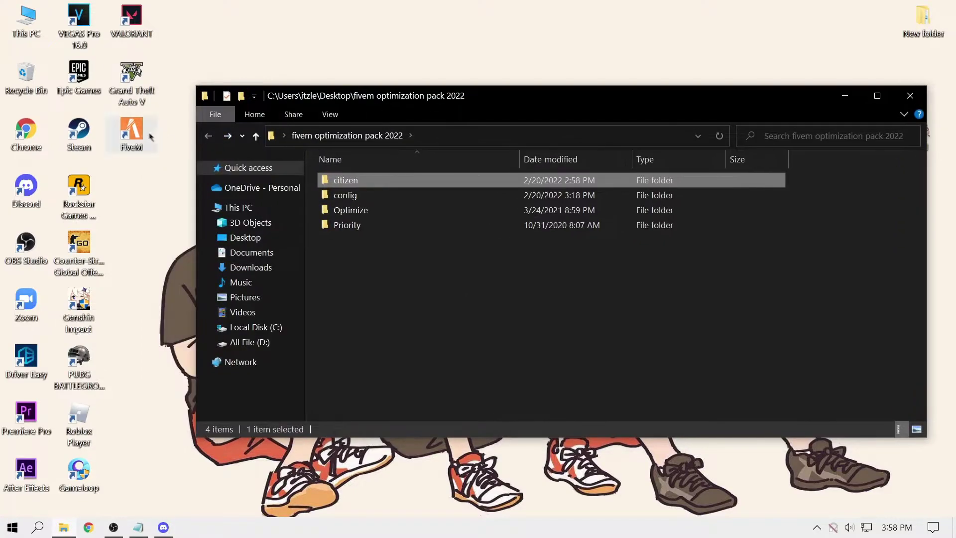
- Go to the FiveM install folder, check the compatibility and high DPI settings of FiveM.exe, and accept its properties with fullscreen optimizations disabled
right_click(142, 131)
left_click(162, 157)
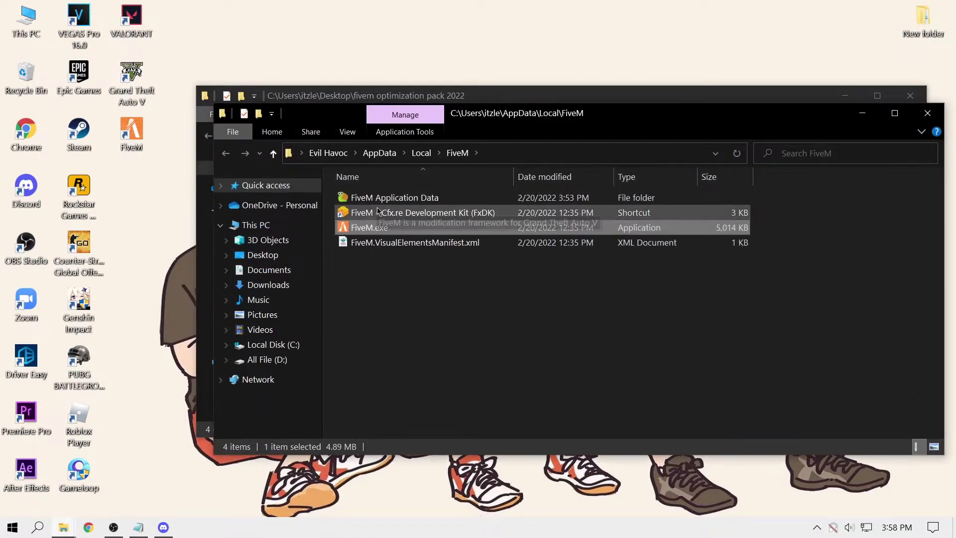
right_click(377, 228)
left_click(414, 505)
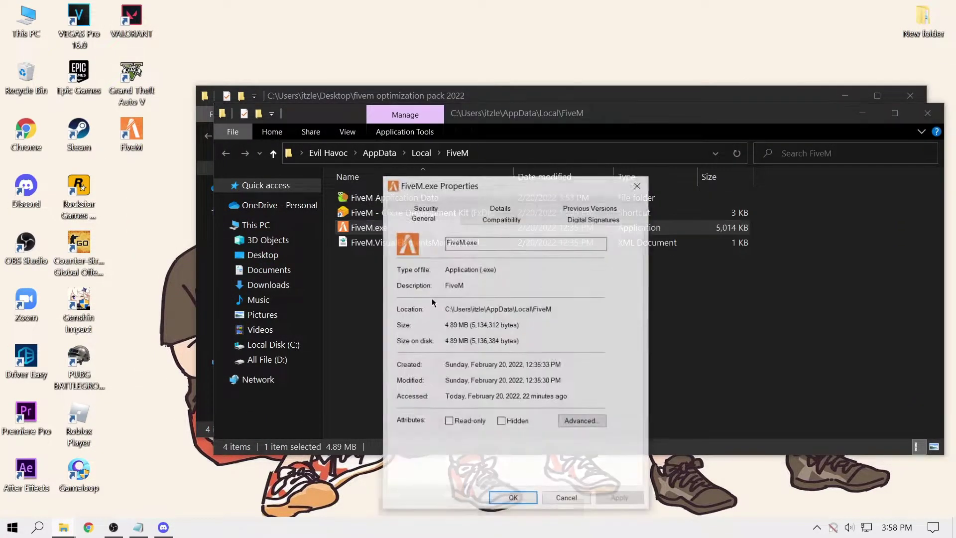
left_click(479, 219)
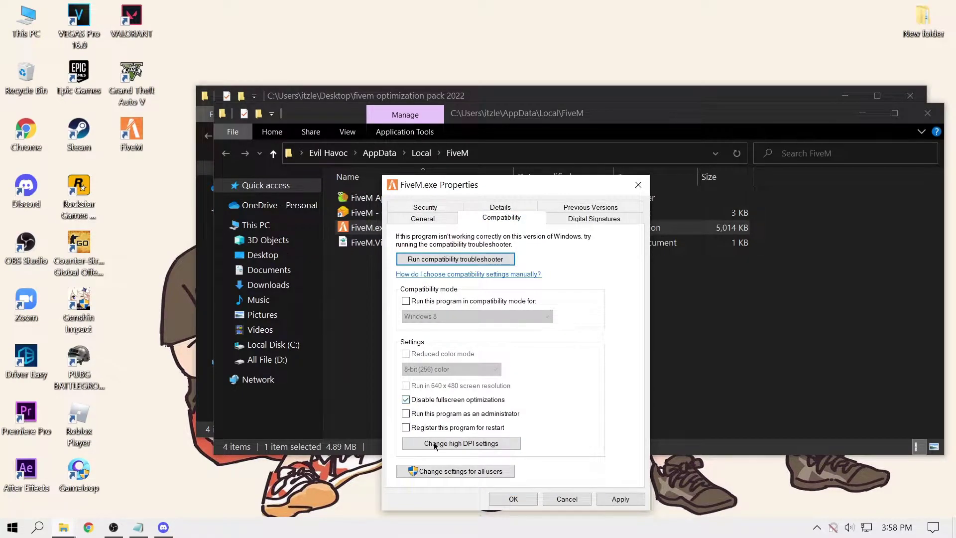
left_click(435, 444)
left_click(463, 445)
left_click(565, 495)
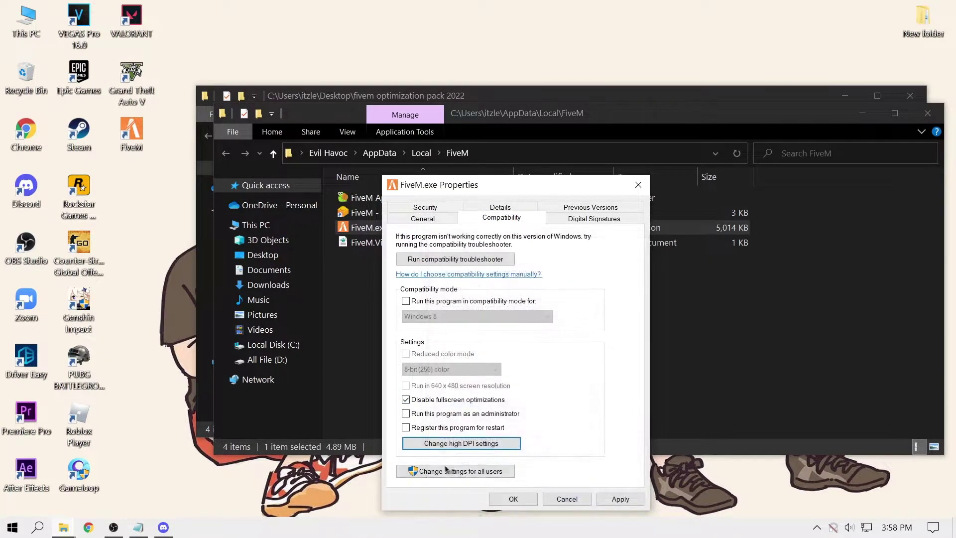
left_click(514, 499)
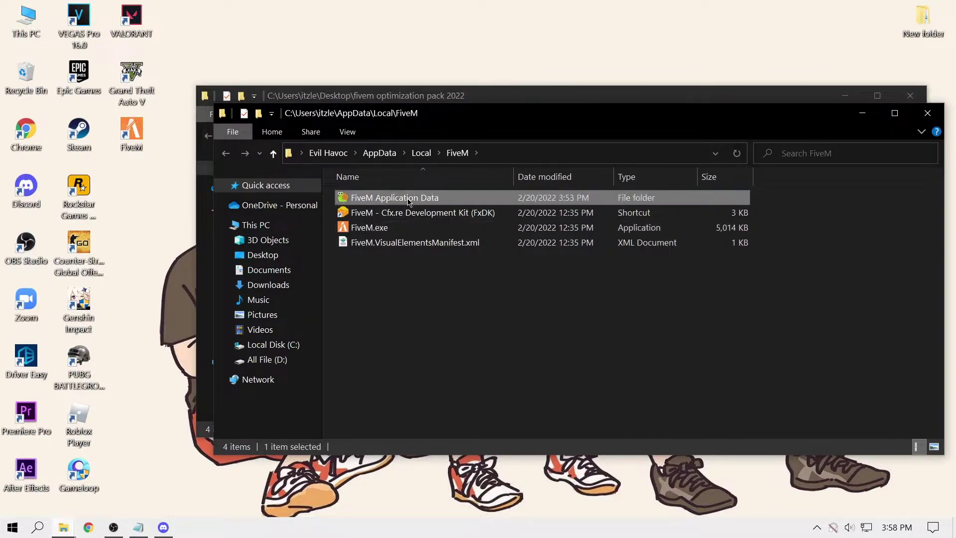
- In the FiveM Application Data folder, rename the existing citizen folder as citizen1
double_click(378, 198)
left_click_drag(435, 119, 412, 187)
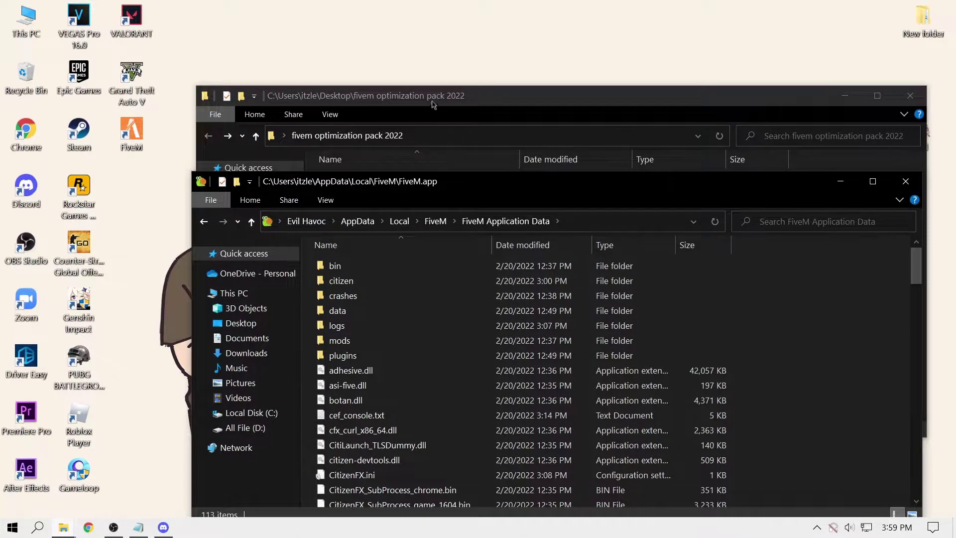
left_click_drag(433, 106, 458, 71)
left_click(784, 461)
right_click(382, 287)
left_click(404, 484)
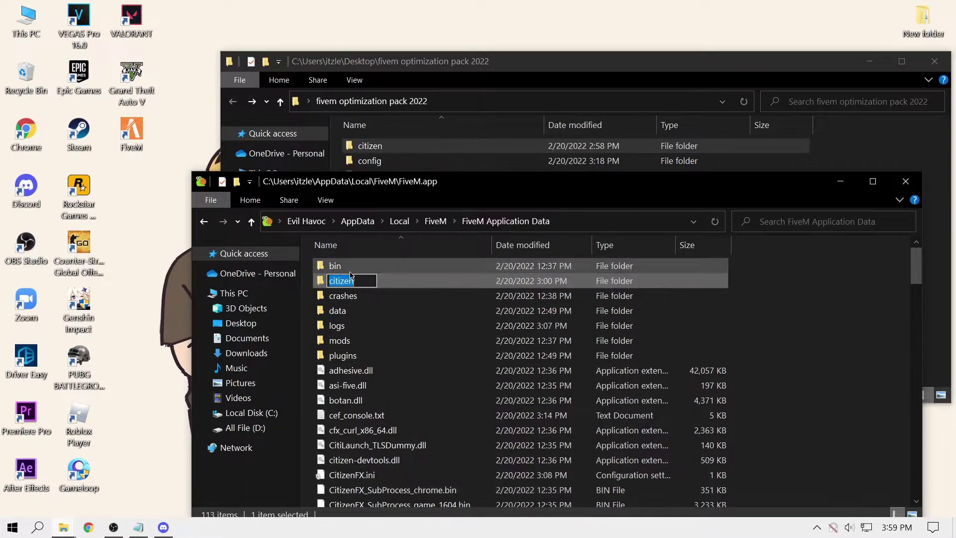
type("1")
- Move the citizen folder from the optimization pack into FiveM Application Data and close that folder window
left_click(418, 145)
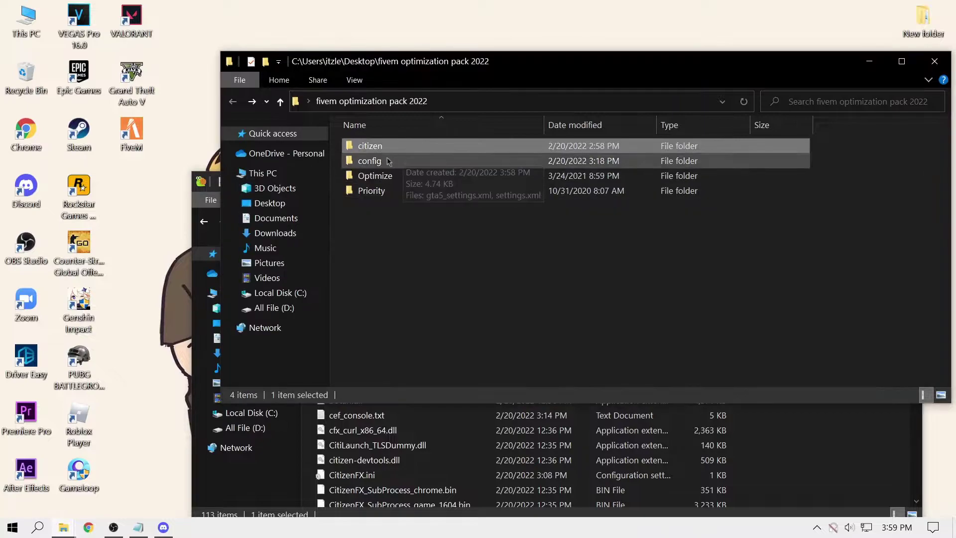
right_click(382, 147)
left_click_drag(365, 148, 826, 455)
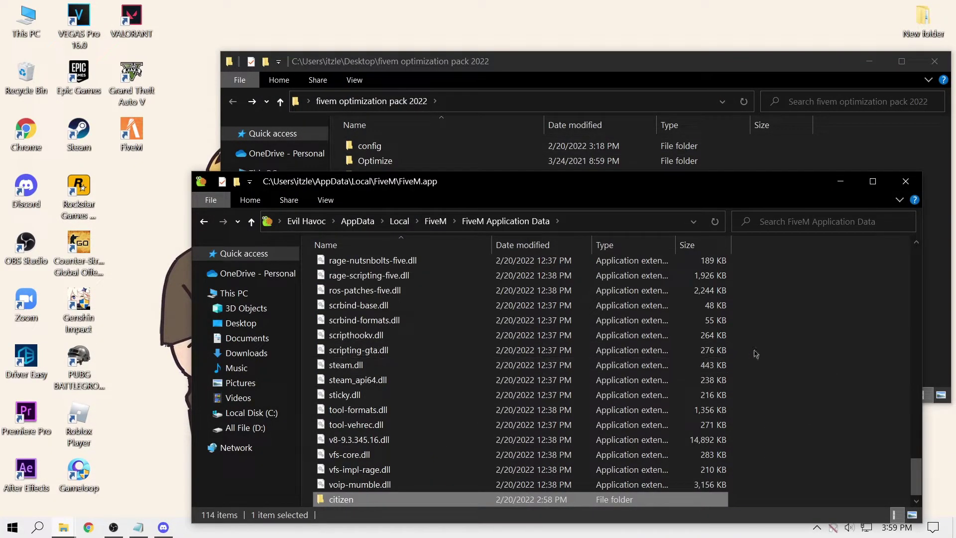
right_click(813, 397)
left_click(809, 196)
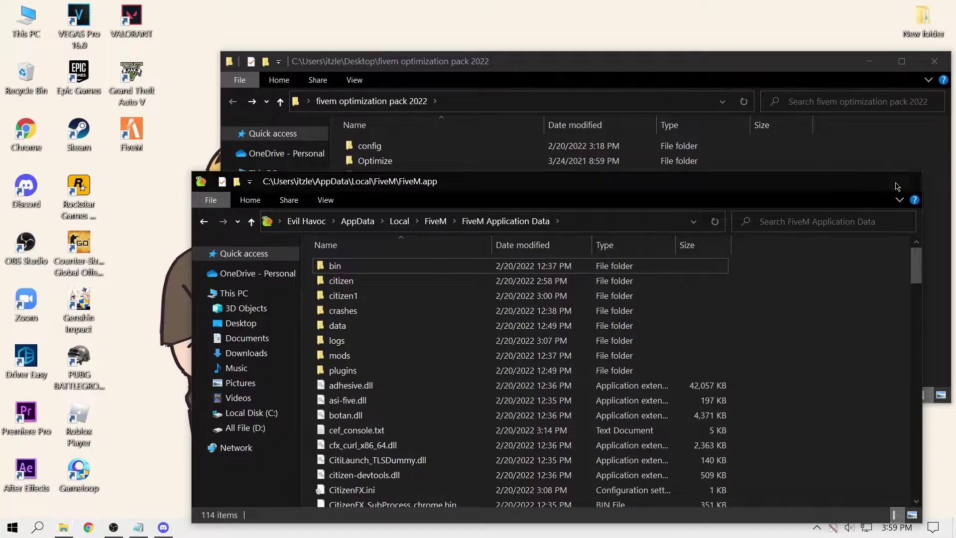
left_click(907, 181)
- Open the config folder of the fivem optimization pack 2022
left_click(394, 148)
double_click(394, 147)
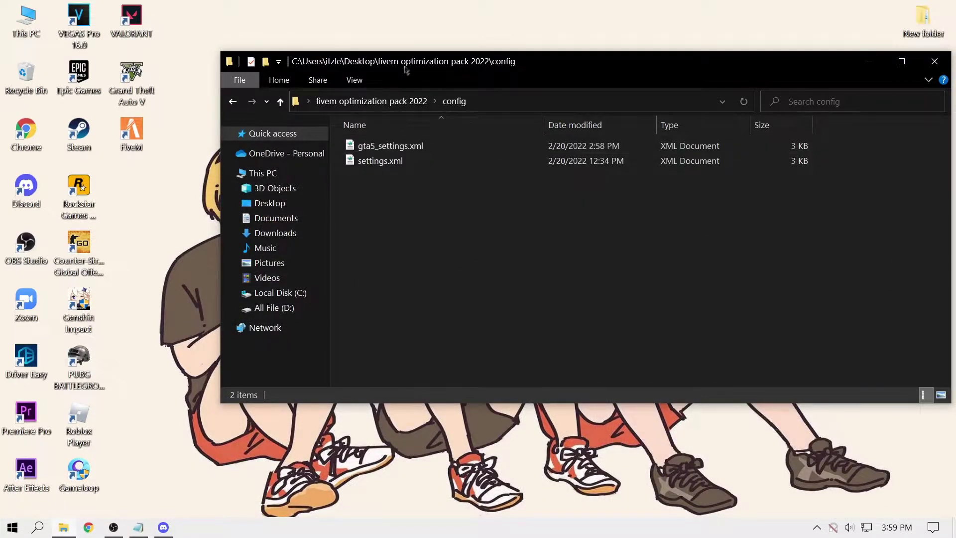
left_click_drag(408, 67, 393, 87)
- Open the AppData folder with the Run command appdata and arrange it alongside the config folder
right_click(164, 242)
left_click(182, 274)
key("super+r")
type("appdata")
key("Return")
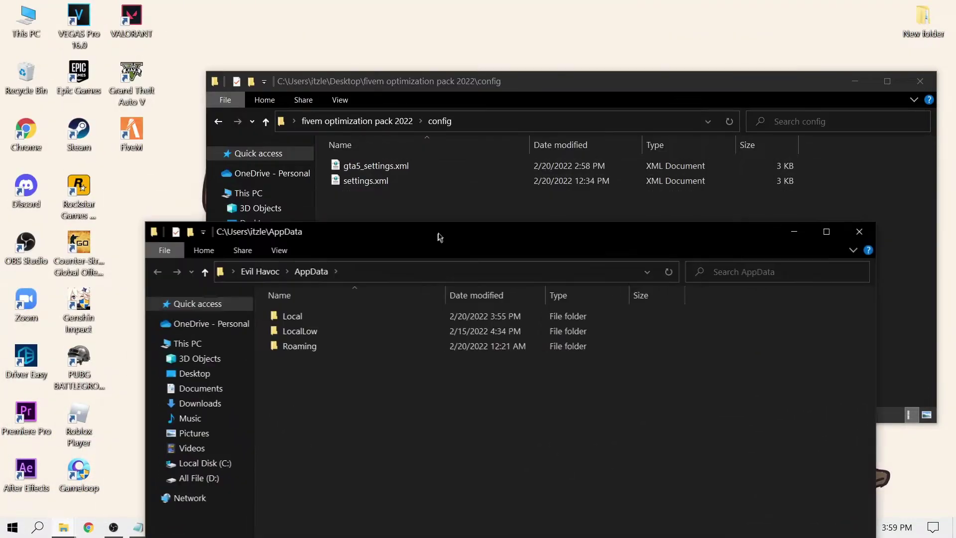
left_click_drag(438, 238, 442, 194)
left_click_drag(396, 88, 395, 73)
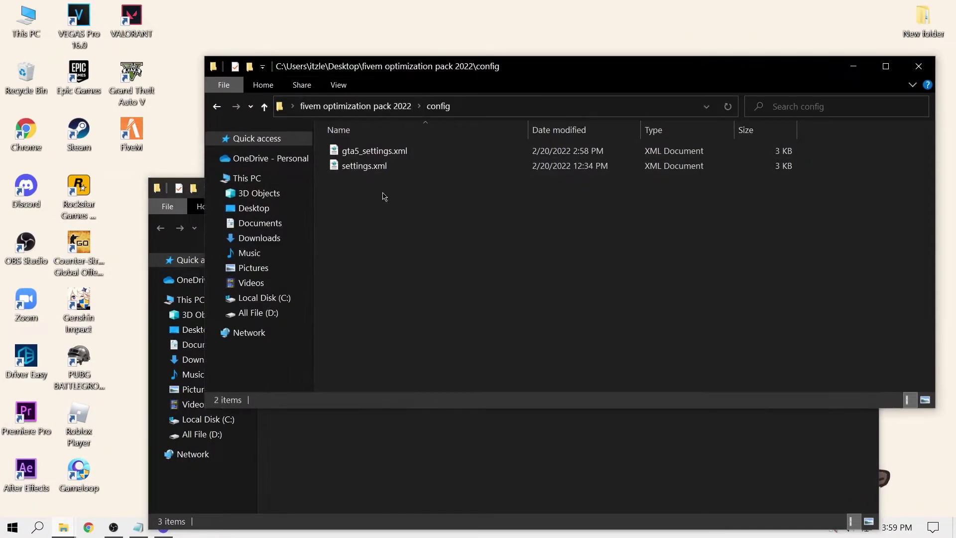
- Pick out gta5_settings.xml in the config folder and open the CitizenFX folder inside AppData\Roaming
left_click_drag(375, 188, 375, 151)
left_click(376, 177)
left_click(376, 165)
left_click(379, 156)
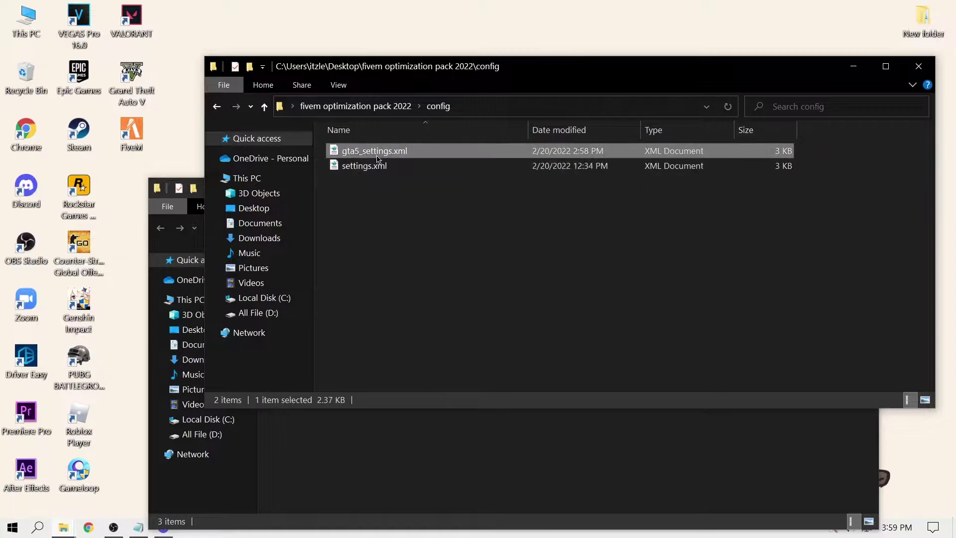
left_click(367, 462)
double_click(316, 299)
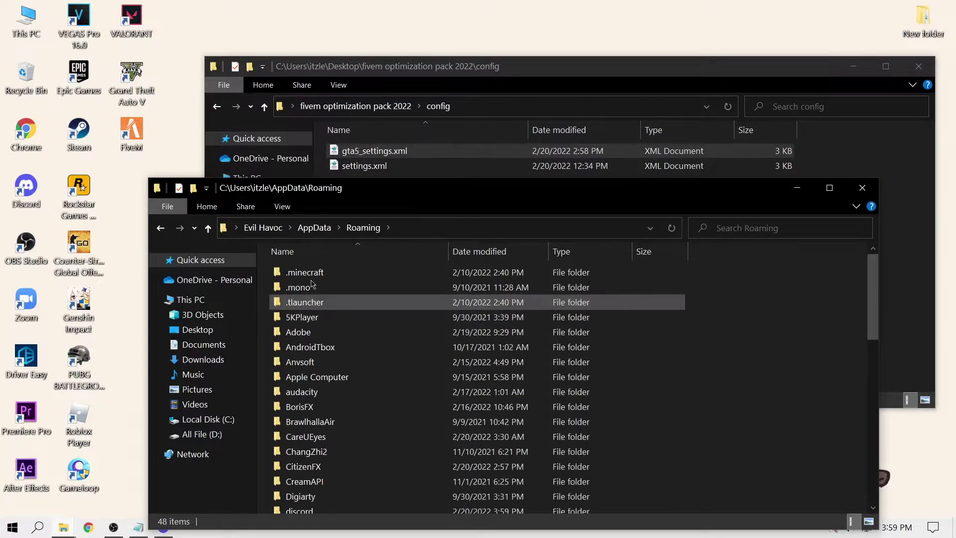
left_click_drag(342, 192, 365, 155)
double_click(328, 430)
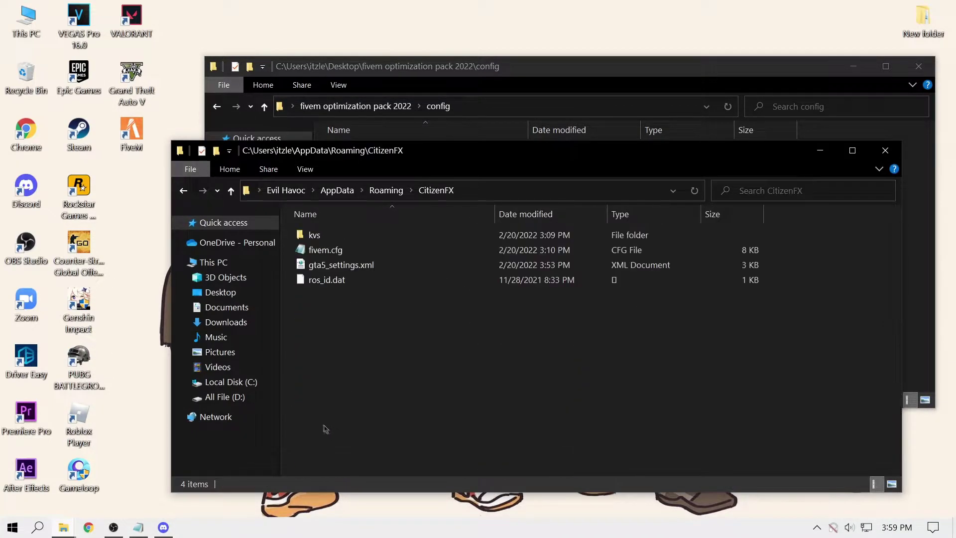
- Copy gta5_settings.xml from the pack's config folder into CitizenFX, replacing the existing file
left_click(331, 265)
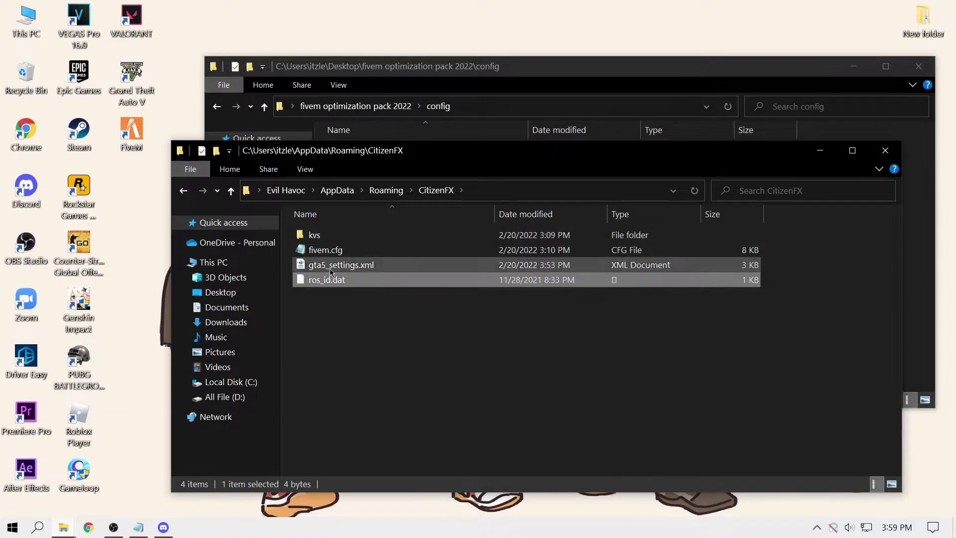
left_click(371, 69)
right_click(372, 155)
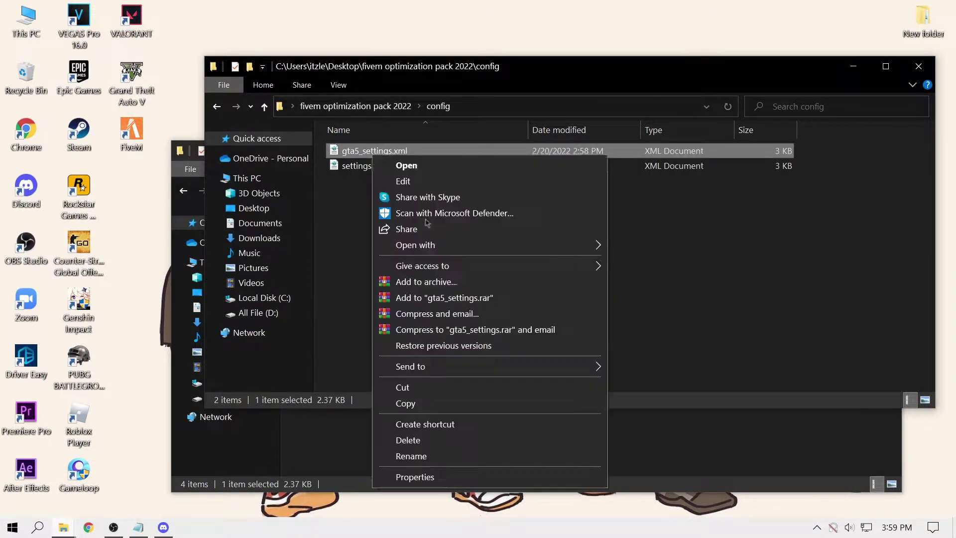
left_click(407, 404)
right_click(401, 435)
left_click(435, 328)
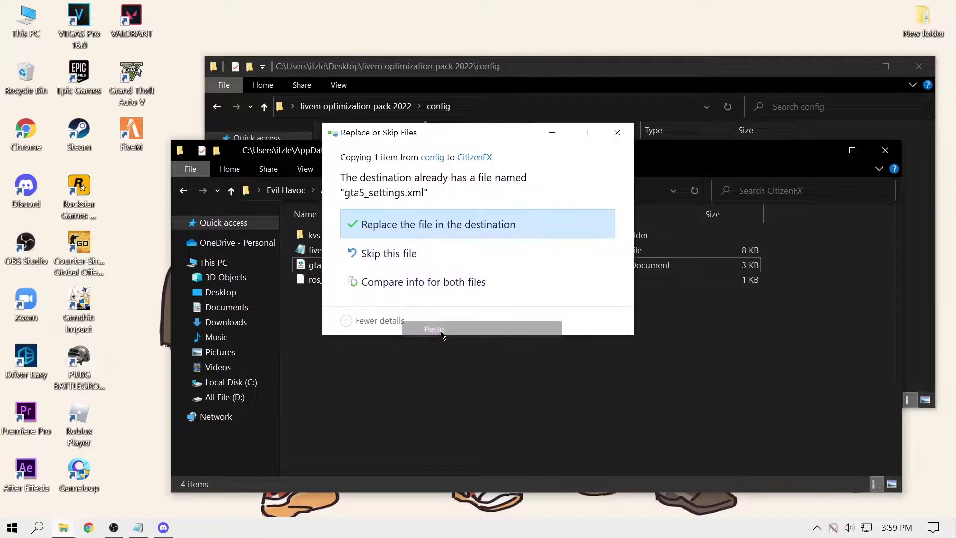
left_click(412, 224)
- Edit gta5_settings.xml in CitizenFX so its VideoCardDescription reads NVIDIA GeForce GTX 1650, and save and close the file
right_click(348, 268)
left_click(379, 207)
scroll(427, 336, "down", 4)
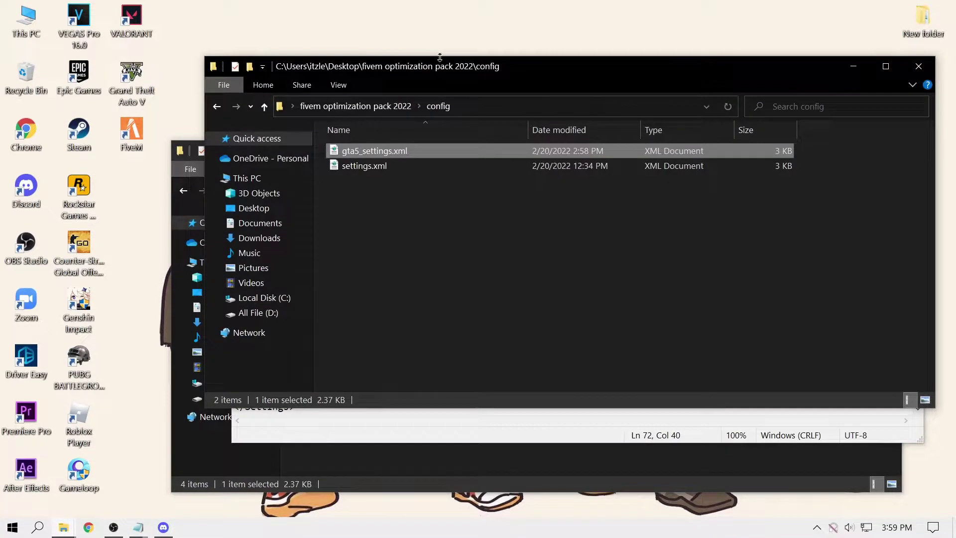
right_click(447, 35)
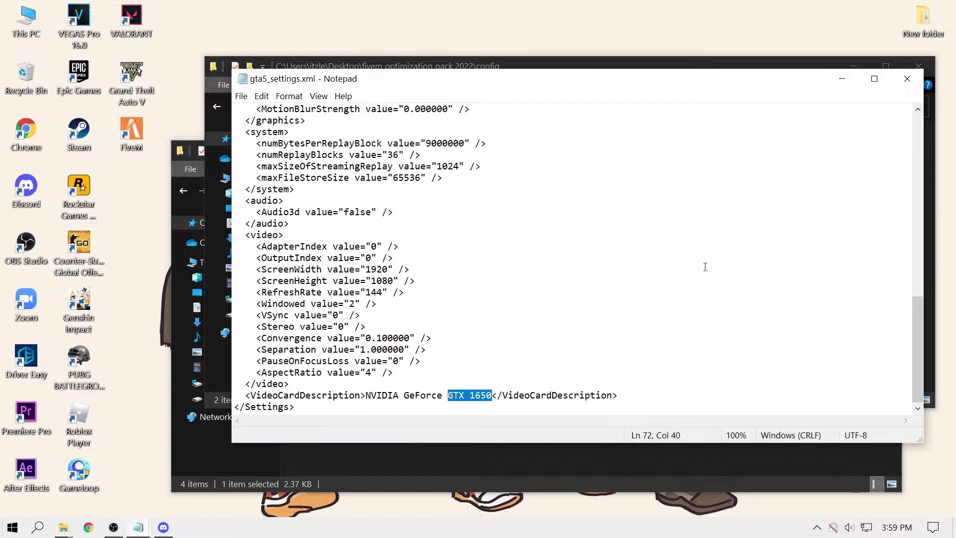
left_click(907, 81)
- Refresh the config and CitizenFX folder windows, and close the CitizenFX window
right_click(453, 252)
left_click(483, 309)
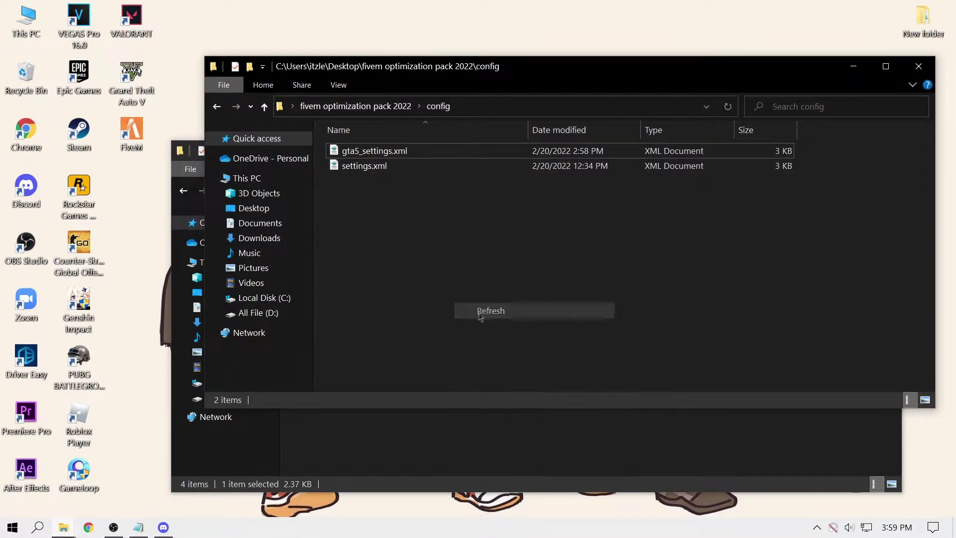
left_click(412, 448)
right_click(572, 305)
left_click(595, 360)
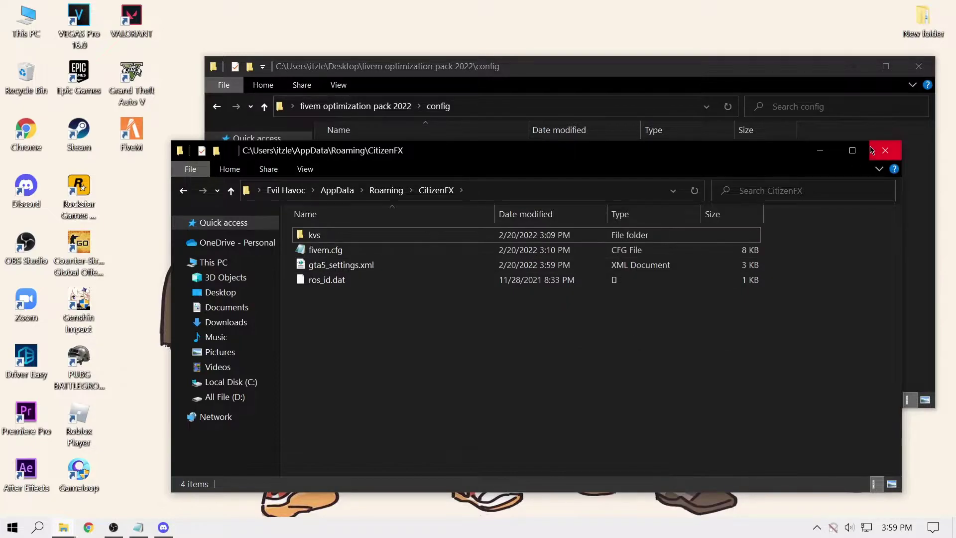
left_click(886, 150)
- Open the Documents\Rockstar Games\GTA V folder in a separate window over the config folder
left_click_drag(468, 77, 457, 95)
double_click(26, 23)
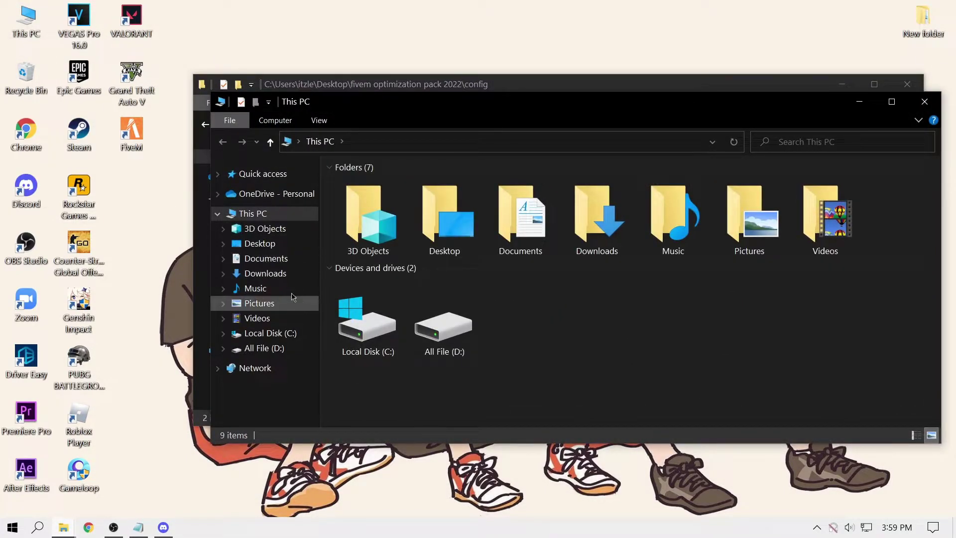
left_click(276, 260)
left_click(904, 210)
double_click(903, 210)
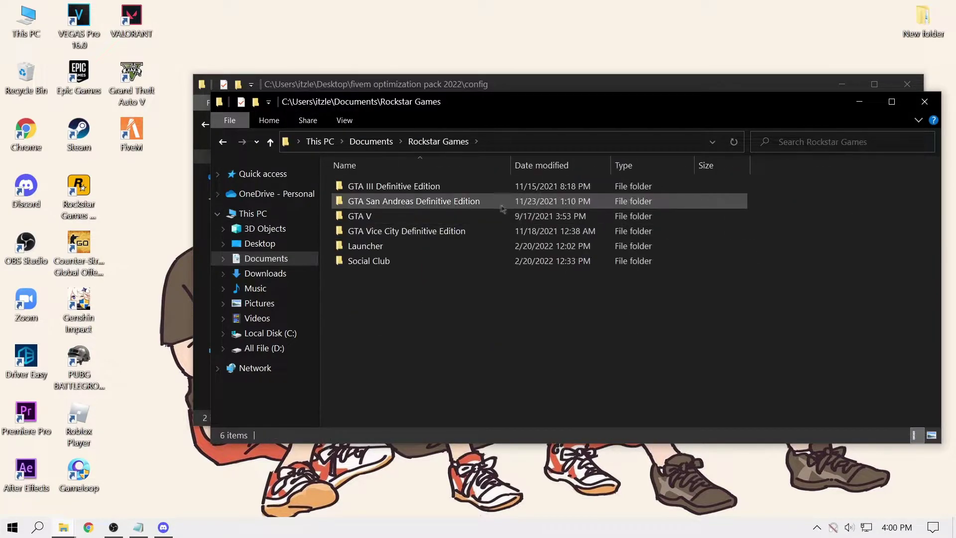
double_click(506, 216)
- Try to move settings.xml from the pack's config folder into the GTA V folder, and close the GTA V window
left_click(459, 85)
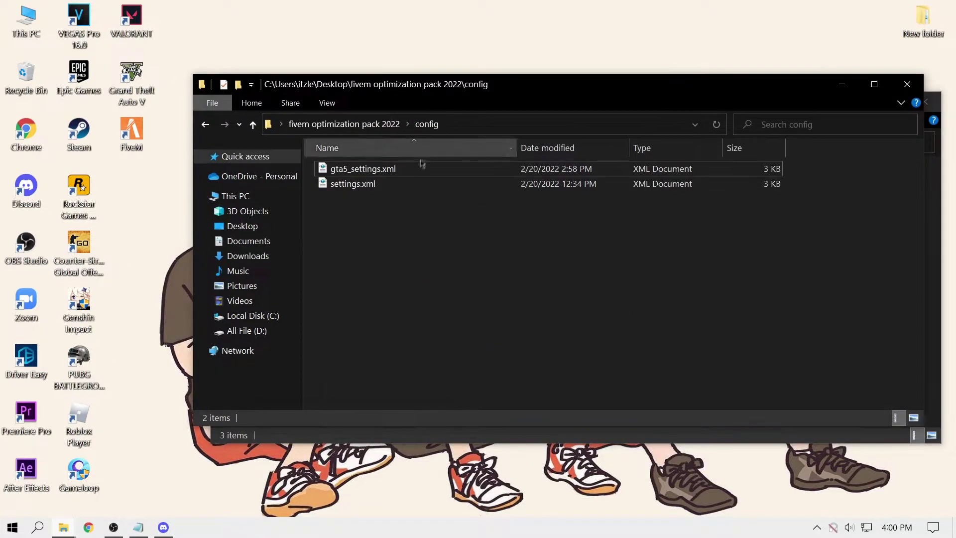
left_click(420, 183)
right_click(390, 187)
left_click_drag(390, 187, 383, 437)
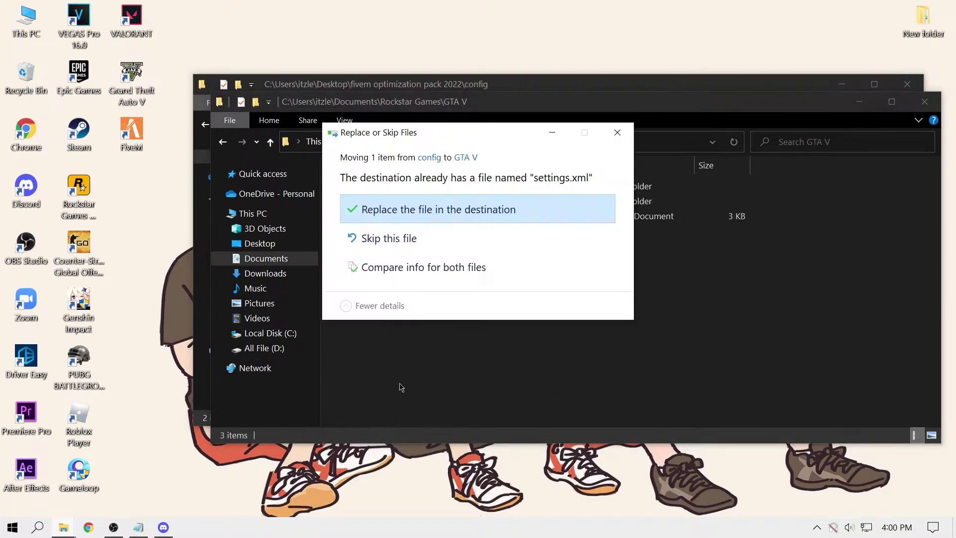
left_click(617, 133)
left_click(618, 137)
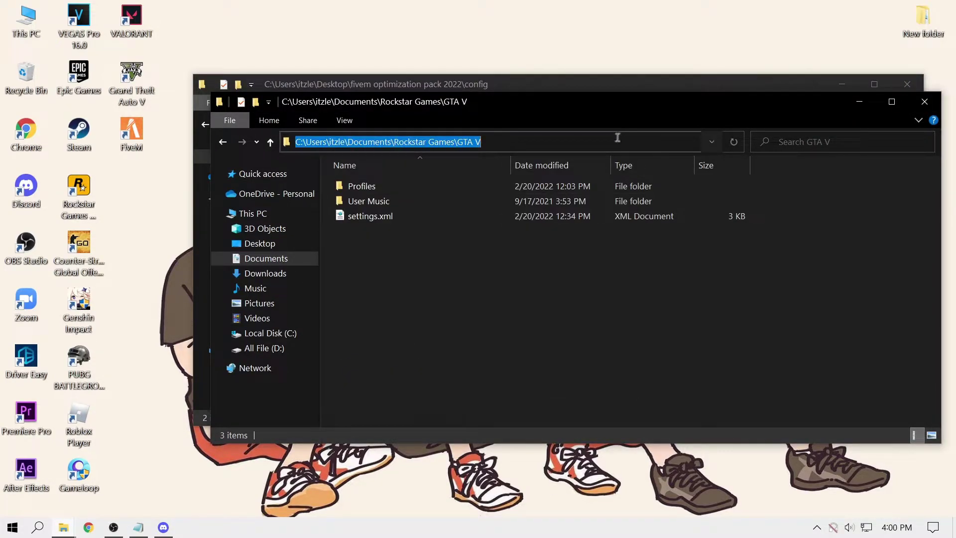
left_click(916, 105)
left_click(623, 133)
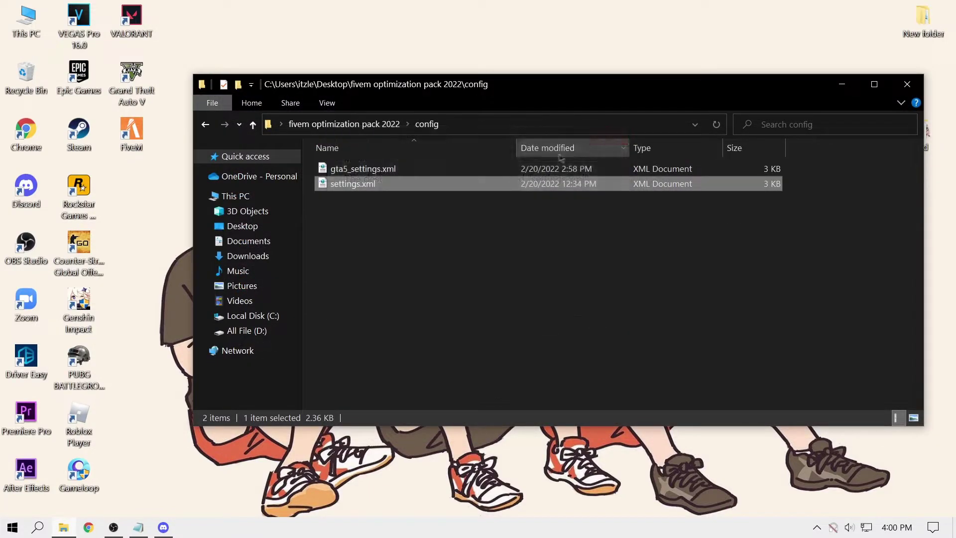
- Open Disabling HPET.txt from the optimization pack's Optimize\High CPU Usage Fix folder
left_click(344, 124)
left_click(354, 188)
double_click(353, 189)
left_click_drag(368, 223, 370, 165)
left_click(357, 228)
left_click(388, 172)
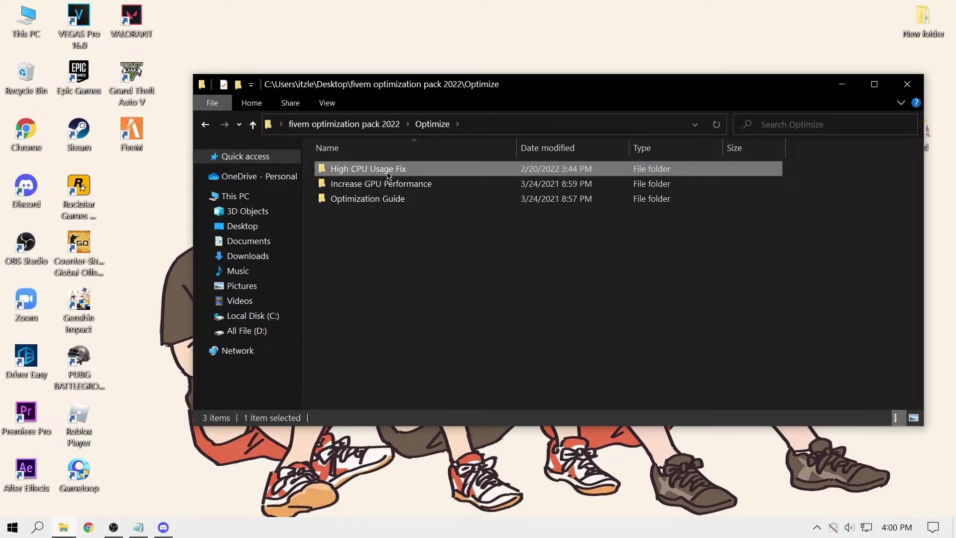
double_click(388, 173)
double_click(388, 171)
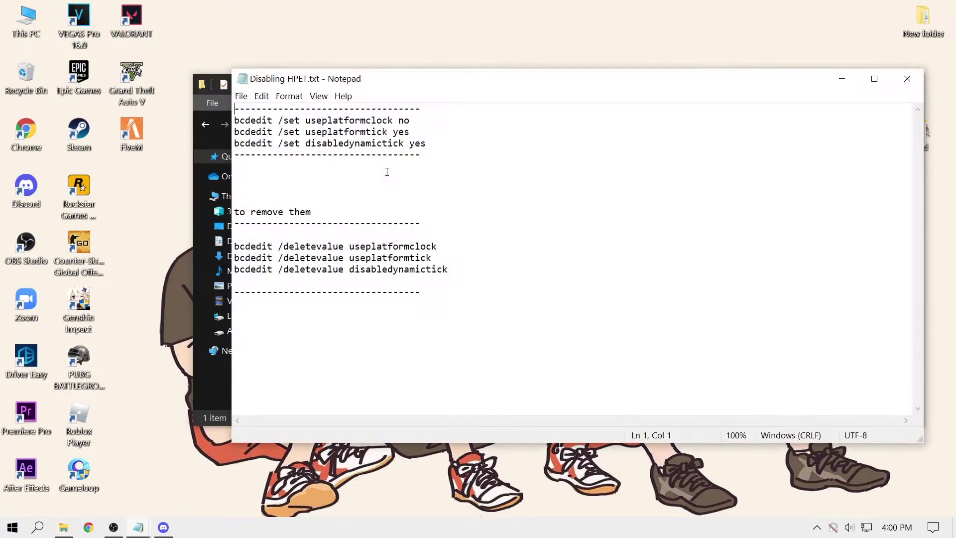
- Start Command Prompt as administrator and place its window below the bcdedit commands in the text file
left_click(37, 527)
type("c")
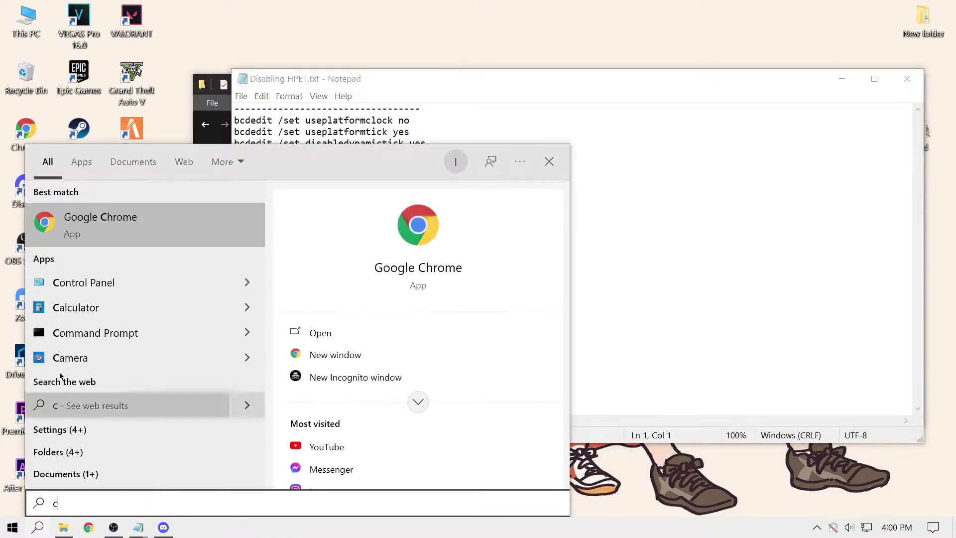
right_click(89, 331)
left_click(149, 339)
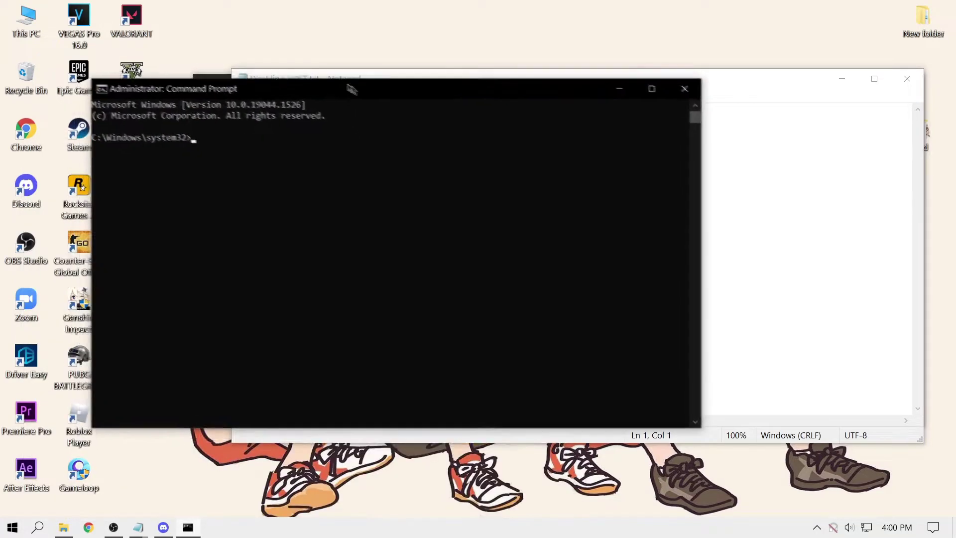
left_click_drag(348, 84, 450, 177)
- Run bcdedit /set useplatformclock no and bcdedit /set useplatformtick yes, copied from the text file, in Command Prompt
left_click_drag(418, 123, 225, 122)
left_click(209, 193)
type("bcdedit /set useplatformclock no")
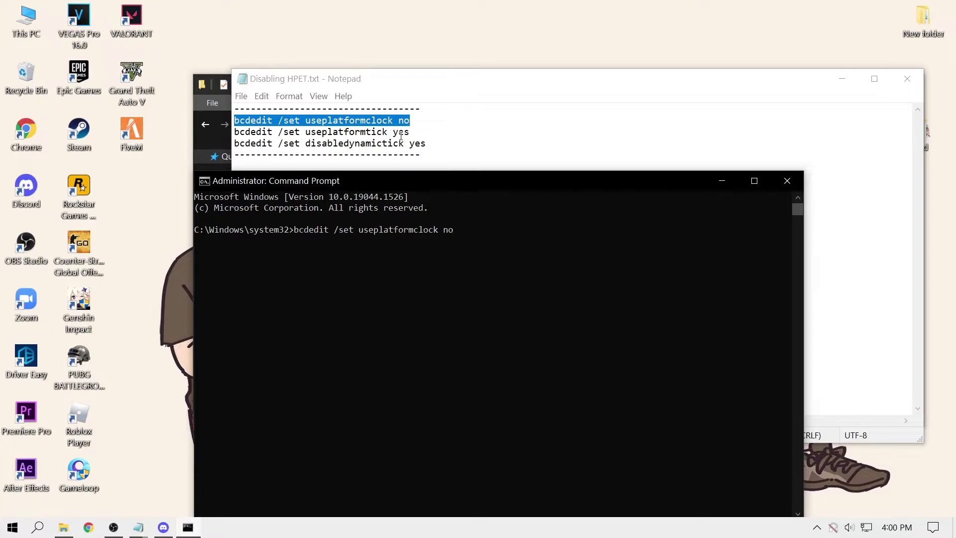
key("Return")
left_click(428, 132)
left_click(222, 188)
type("bcdedit /set useplatformtick yes")
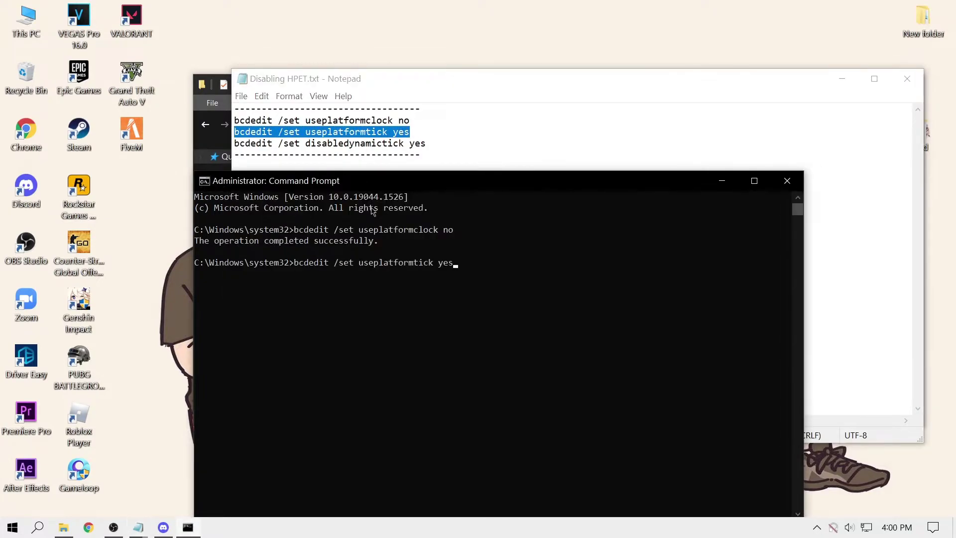
- Run bcdedit /set disabledynamictick yes, and close Command Prompt and Disabling HPET.txt
left_click_drag(427, 145, 269, 145)
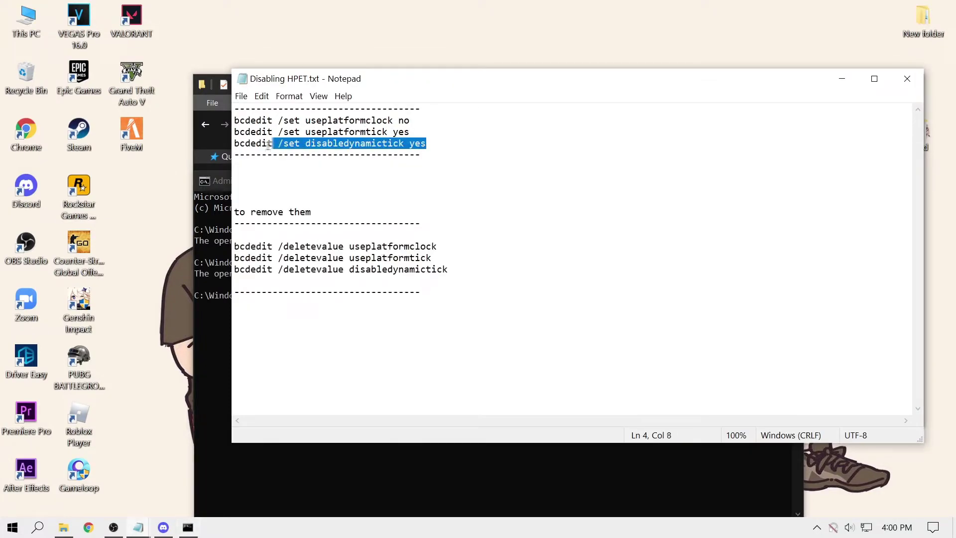
left_click(224, 184)
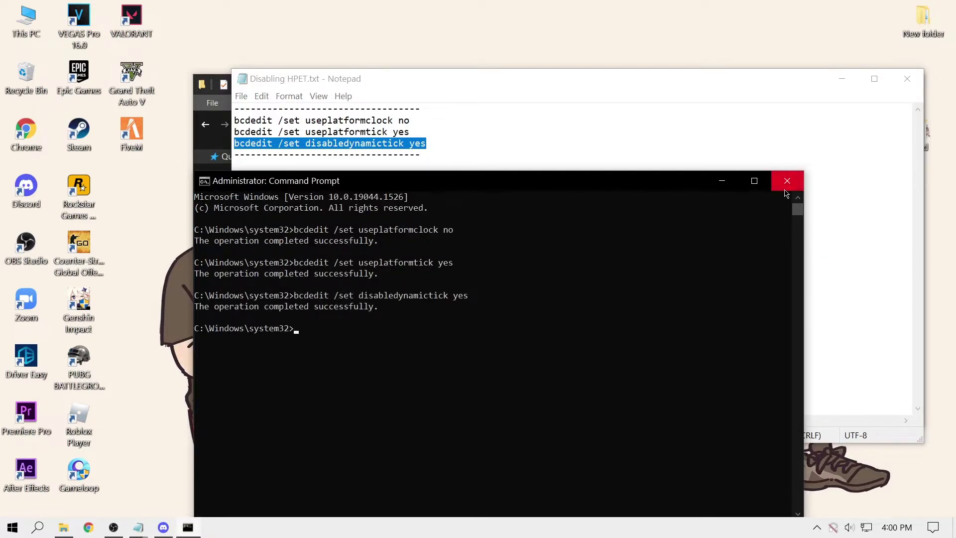
left_click(786, 189)
key("alt+F4")
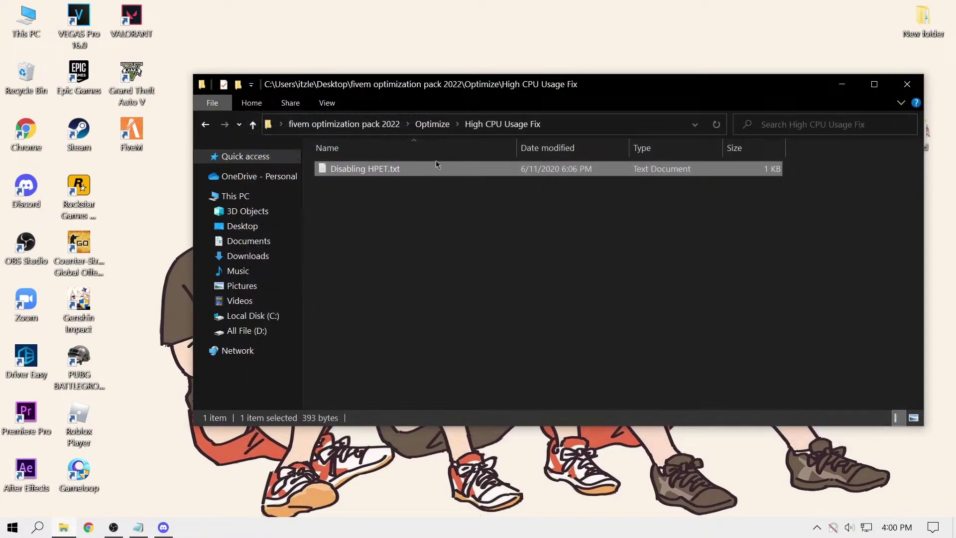
- Add NVIDIA Thread Priority.reg from Optimize\Increase GPU Performance\Thread Priorities to the registry
left_click(432, 124)
double_click(373, 183)
double_click(378, 170)
left_click(374, 198)
right_click(422, 41)
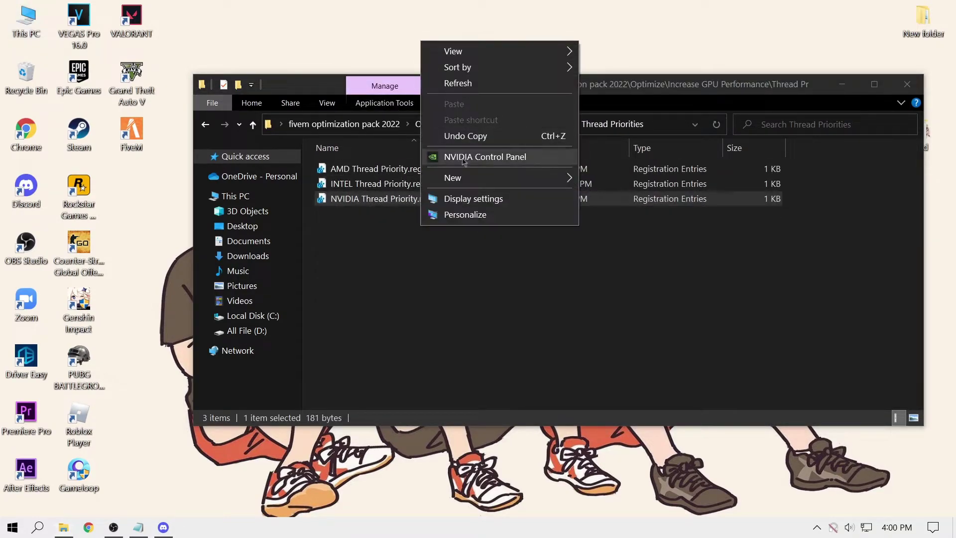
left_click(466, 80)
double_click(373, 198)
left_click(583, 290)
left_click(635, 273)
- Launch 1-MSI Utility V3.exe from the Increase GPU Performance folder and bring its window fully into view
left_click(516, 124)
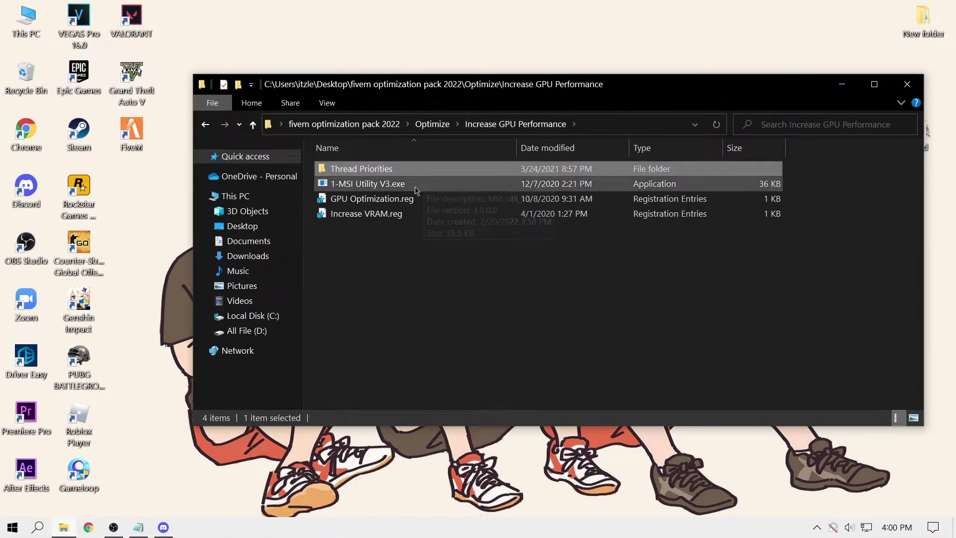
right_click(413, 185)
left_click(443, 164)
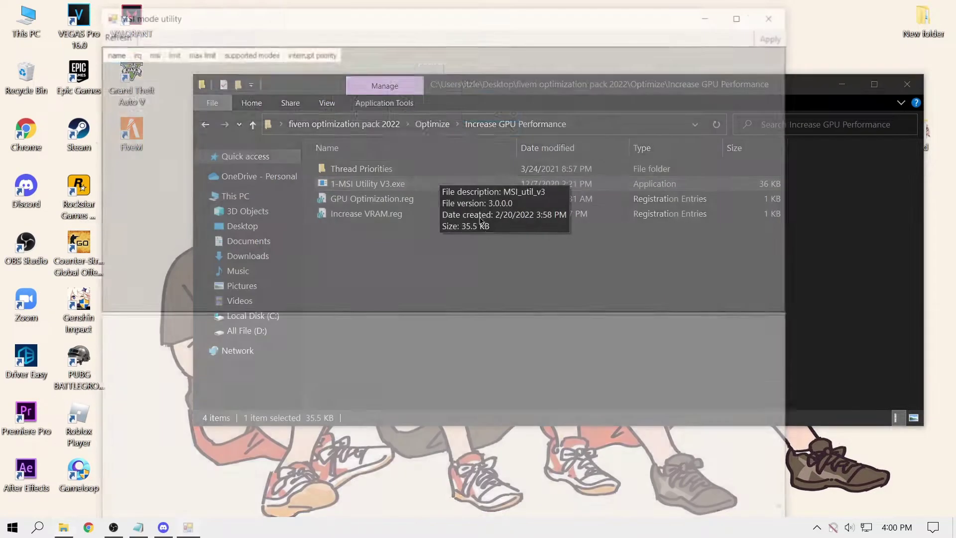
left_click_drag(461, 15, 508, 53)
- Set the NVIDIA GeForce GTX 1650 to MSI mode with High interrupt priority, and close the MSI mode utility
left_click(230, 122)
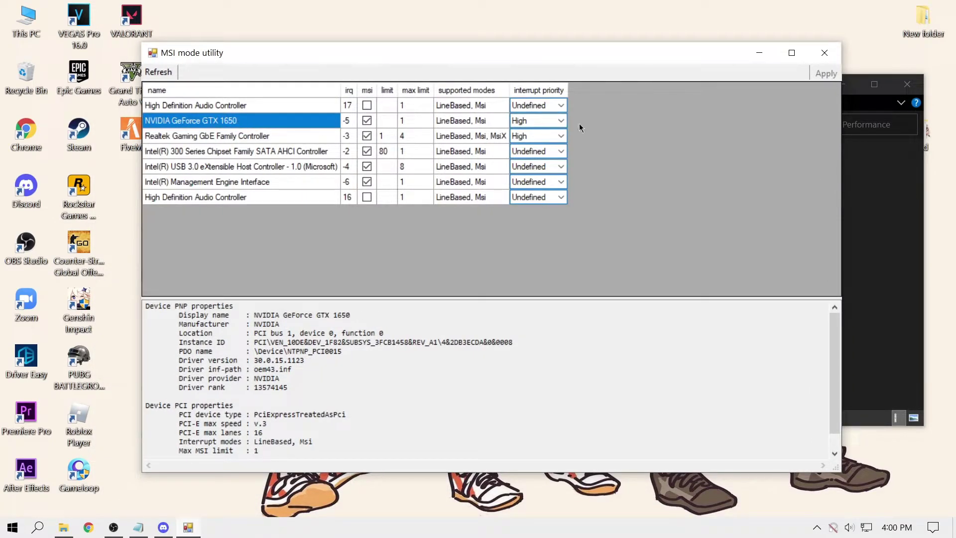
left_click(561, 120)
left_click(366, 121)
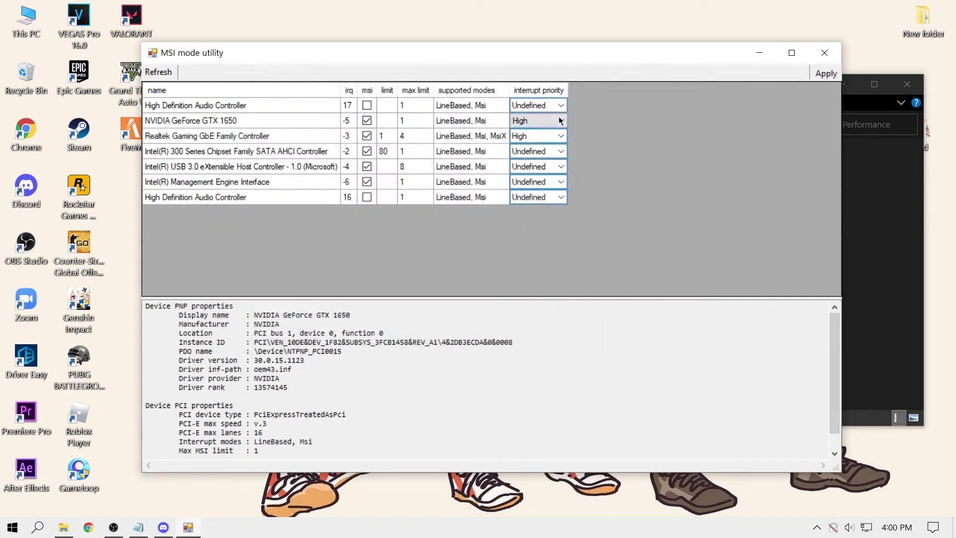
left_click(826, 54)
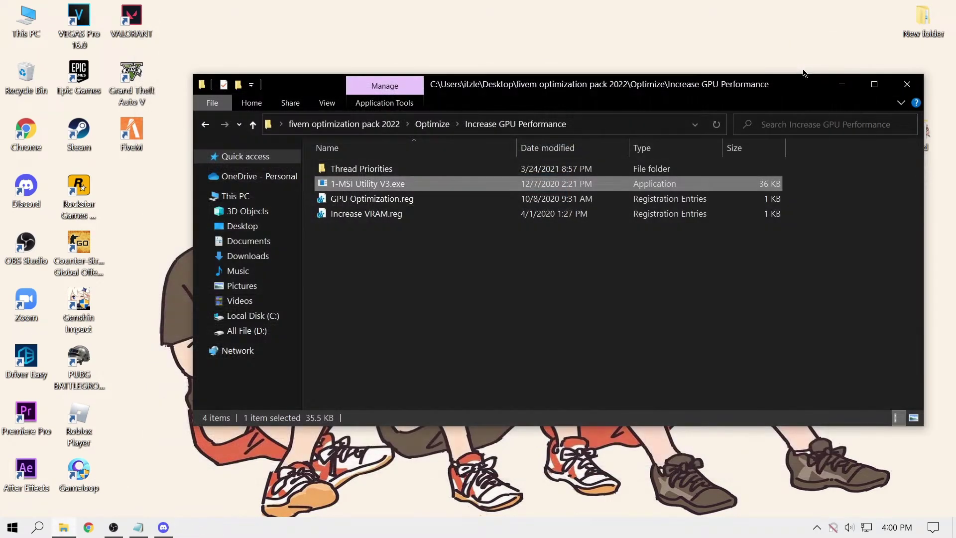
- Add GPU Optimization.reg and Increase VRAM.reg from the Increase GPU Performance folder to the registry
double_click(392, 199)
left_click(561, 290)
left_click(623, 275)
double_click(378, 213)
left_click(578, 291)
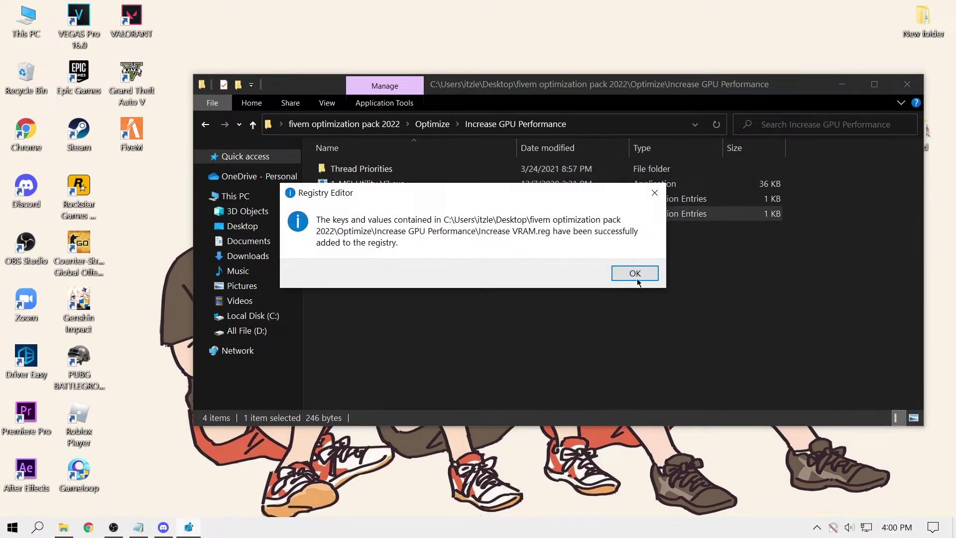
left_click(635, 274)
- Add 2-Disable Full Screen Opt.reg from the Optimize\Optimization Guide folder to the registry
left_click(424, 127)
double_click(367, 198)
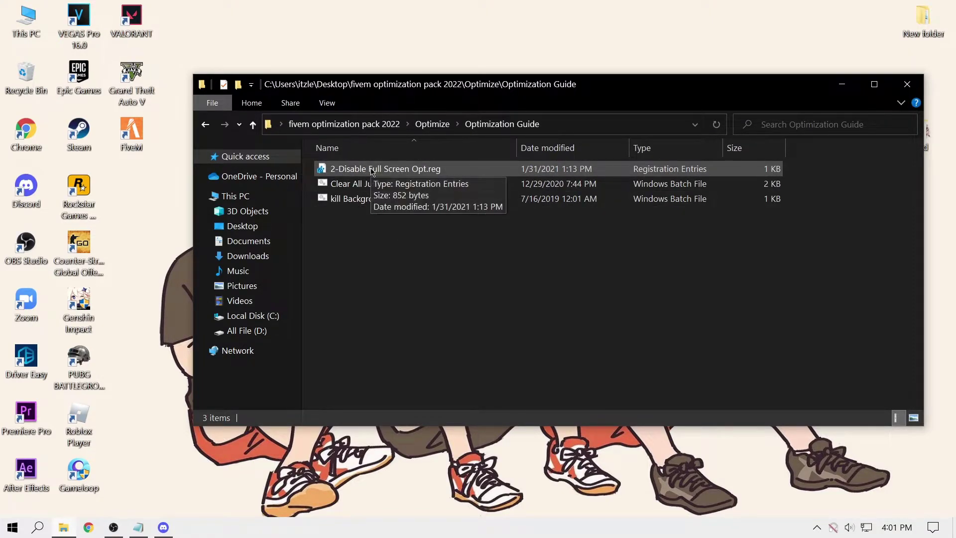
double_click(371, 169)
left_click(573, 290)
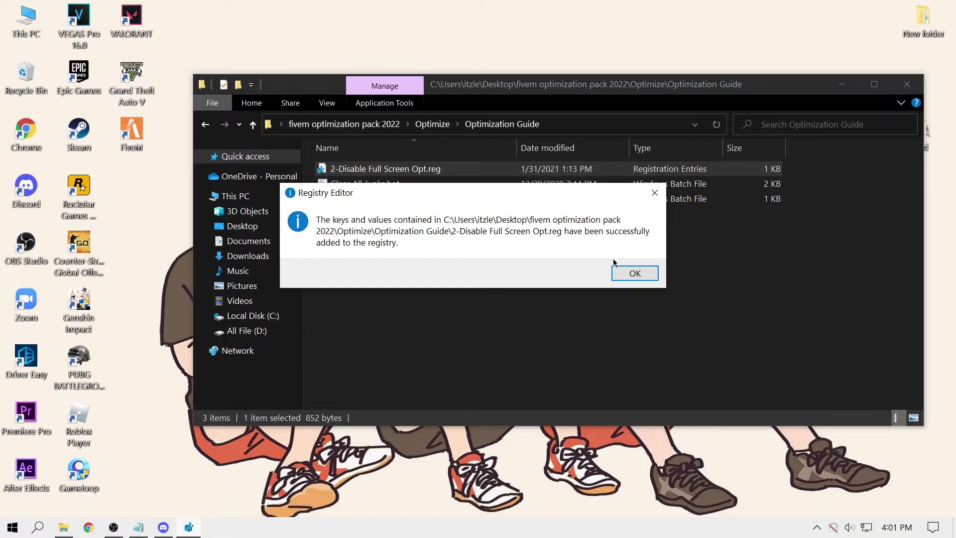
left_click(635, 274)
- Run Clear All Junks.bat in the Optimization Guide folder and refresh the folder
double_click(371, 183)
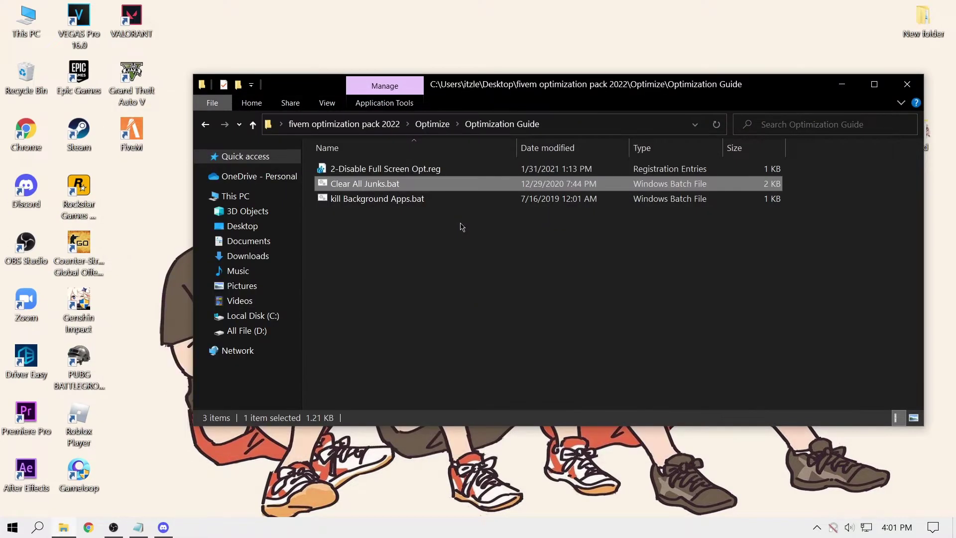
right_click(431, 215)
left_click(465, 269)
- Add GTA5NormalPriority.reg from the optimization pack's Priority folder to the registry
left_click(349, 124)
left_click(362, 199)
double_click(361, 199)
left_click(386, 200)
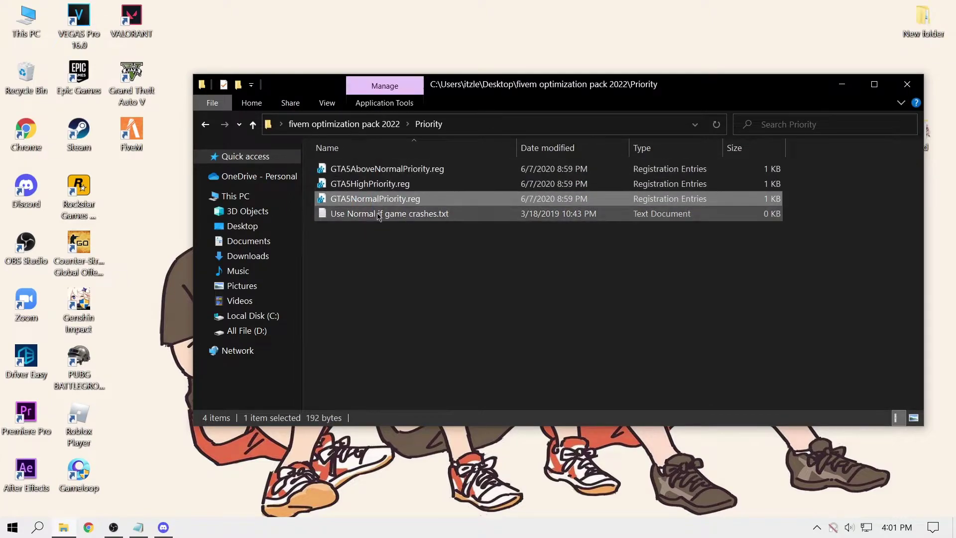
double_click(404, 199)
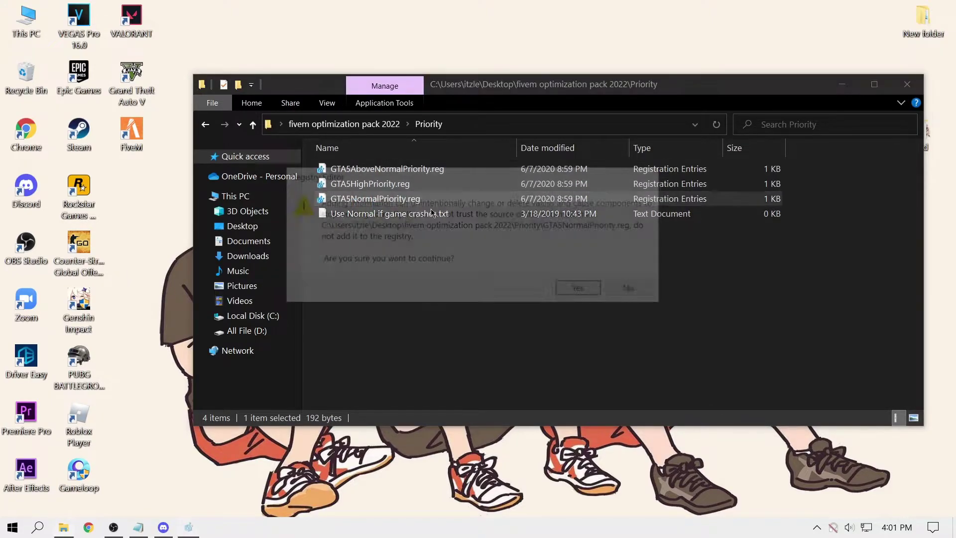
key("Return")
left_click(629, 265)
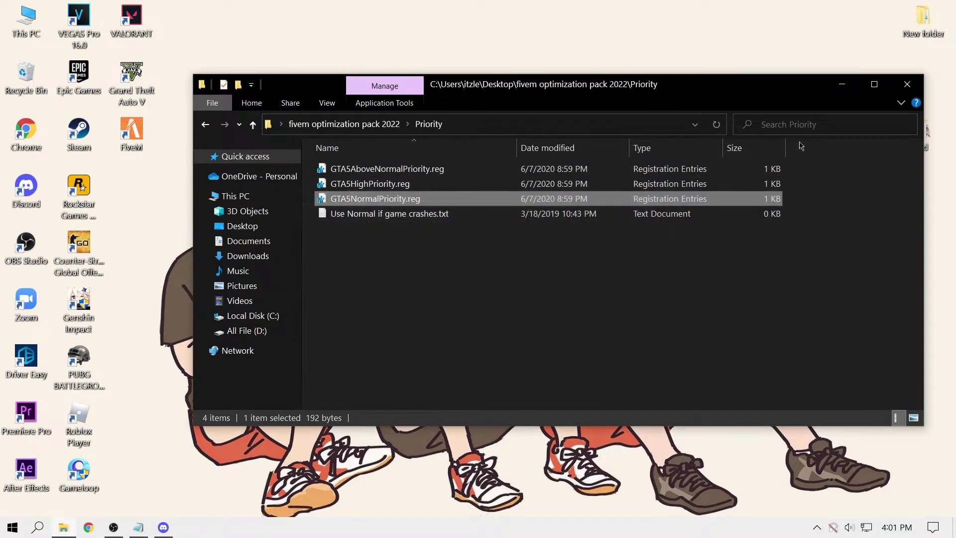
- Close the Priority folder window and refresh the desktop
left_click(907, 84)
right_click(439, 132)
right_click(403, 131)
left_click(429, 173)
- Open the Windows Graphics settings, start browsing for a desktop app to add, and clear the old path in the file browser
left_click(38, 527)
type("gra")
left_click(95, 236)
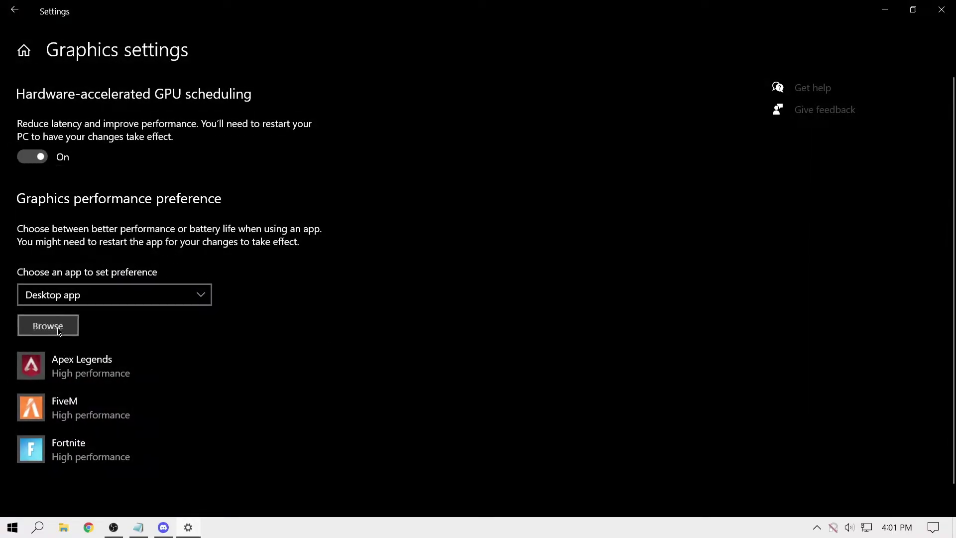
left_click(48, 326)
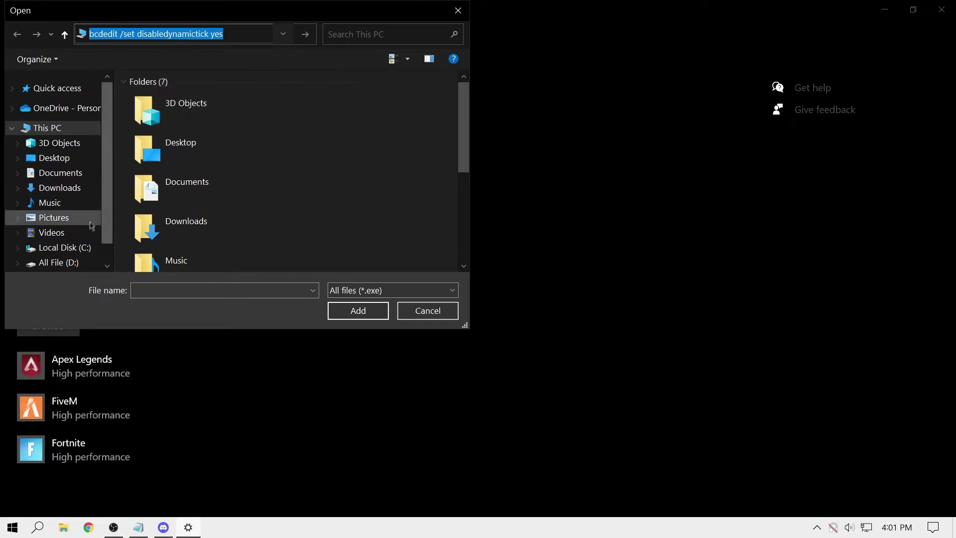
key("BackSpace")
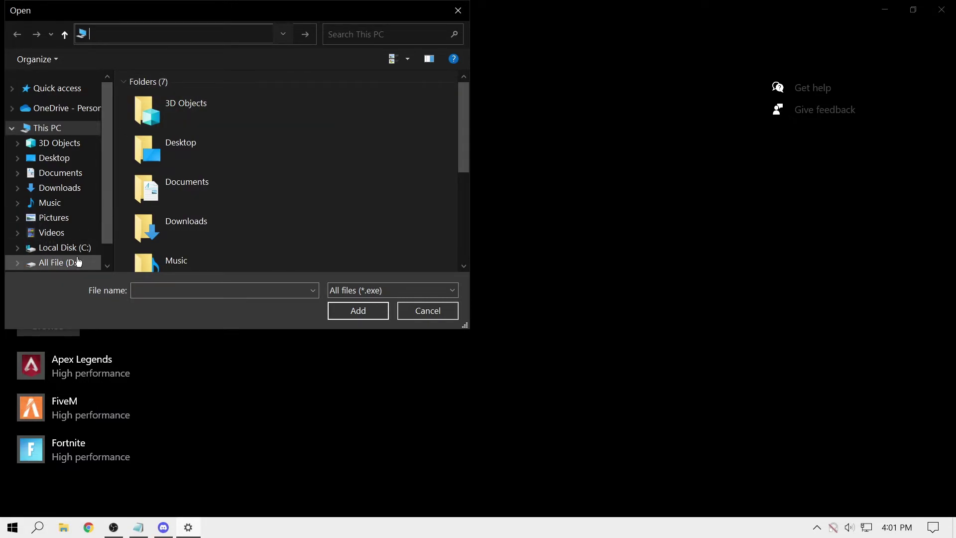
- Find FiveM's installation folder by following its Start menu shortcut, copy the AppData\Local\FiveM folder path, and close the folder window
left_click(13, 529)
type("fi")
right_click(99, 212)
left_click(129, 252)
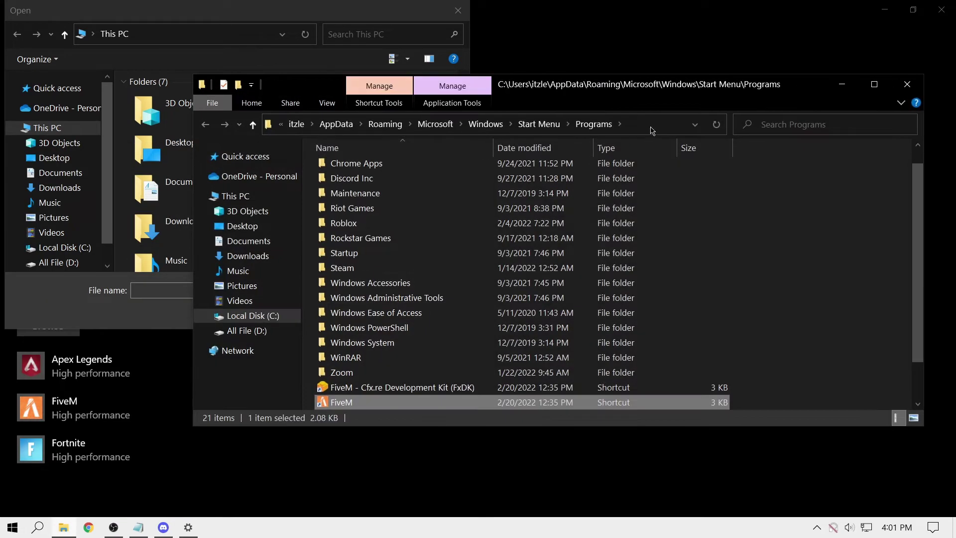
right_click(406, 402)
left_click(448, 62)
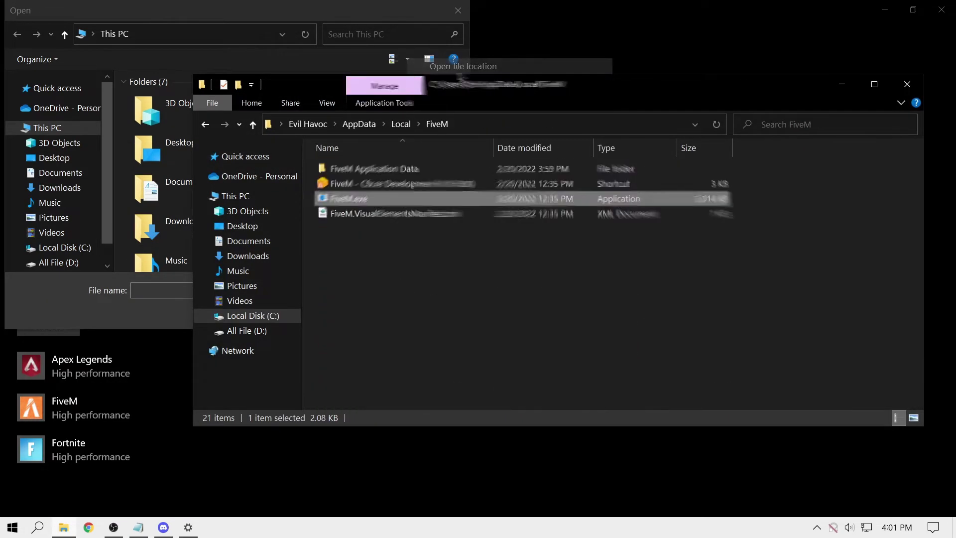
left_click(414, 125)
right_click(413, 128)
left_click(445, 164)
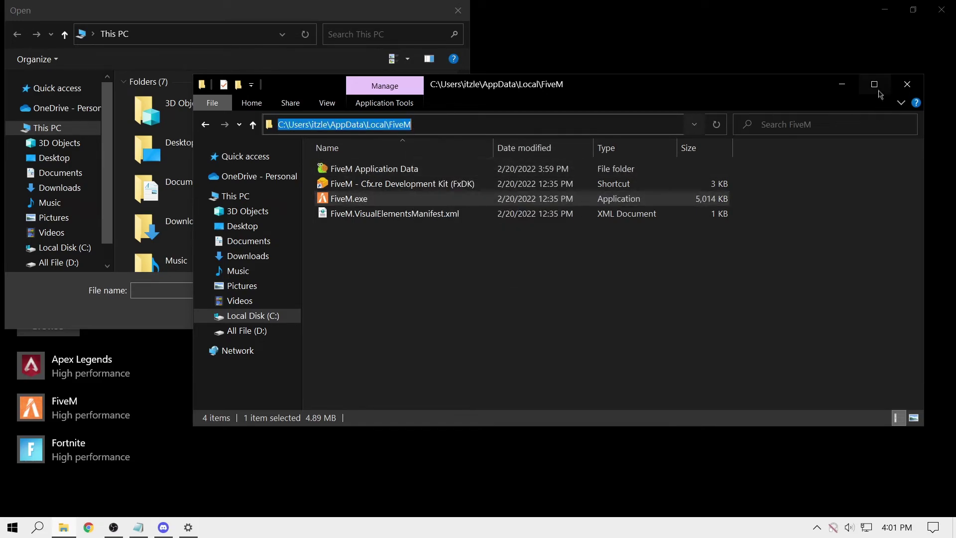
left_click(907, 84)
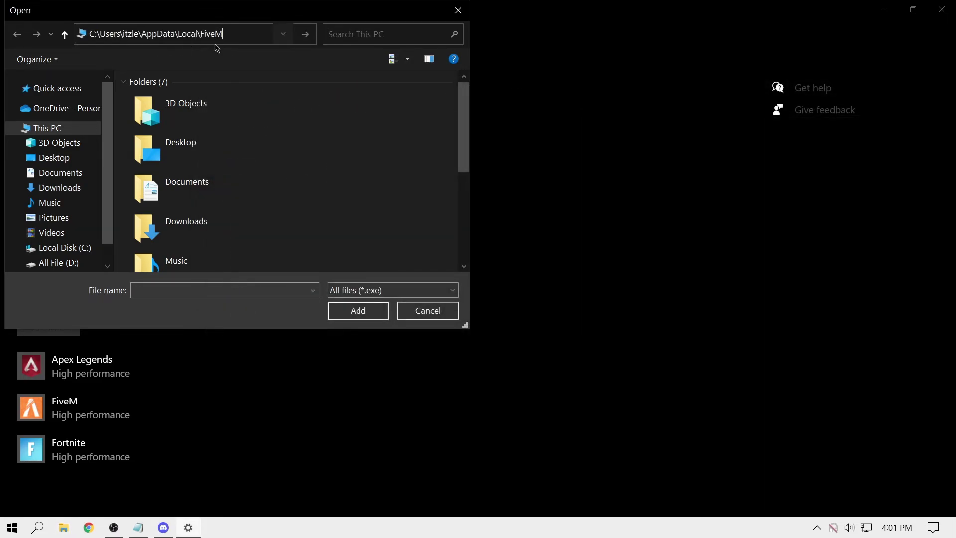
- Try to add FiveM.exe from the copied folder path to the graphics preference apps, and open FiveM's graphics preference options
key("Return")
double_click(184, 128)
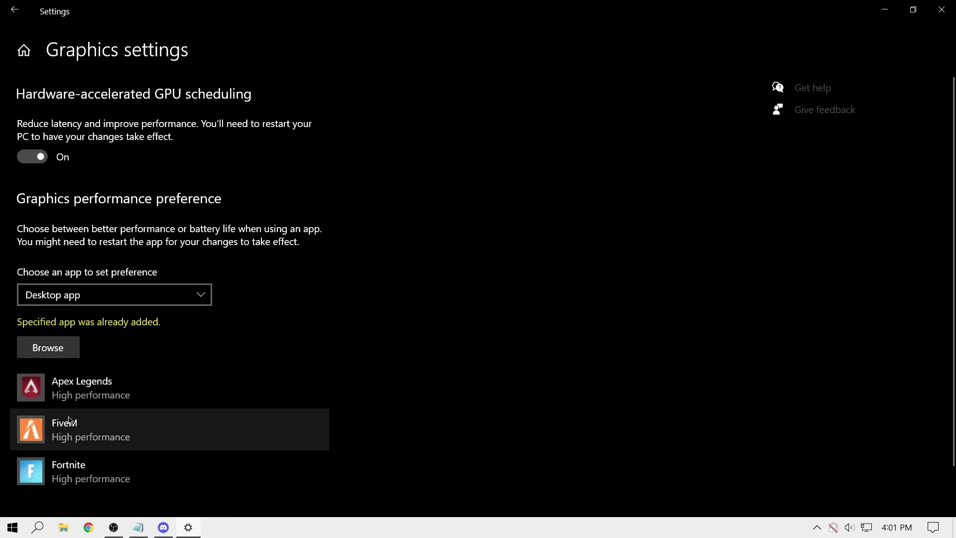
left_click(69, 420)
left_click(219, 465)
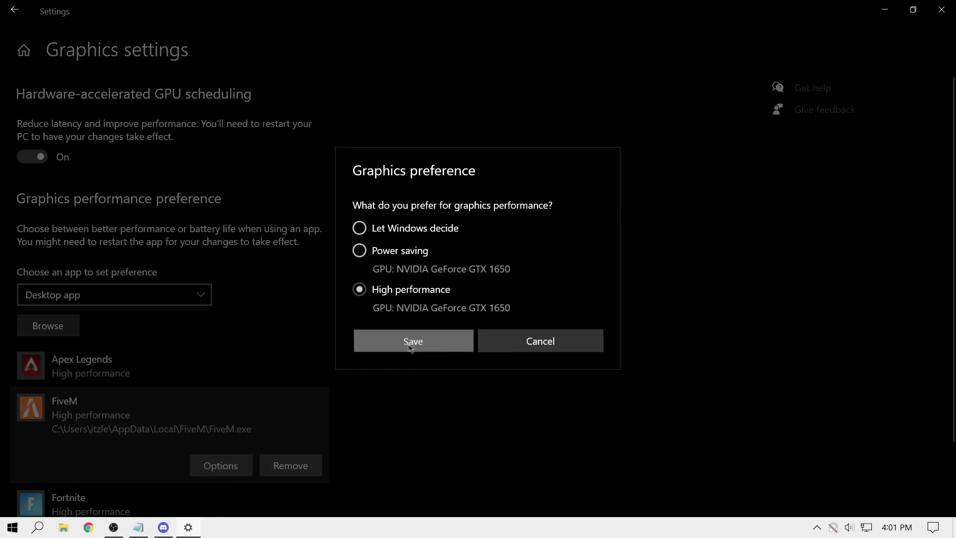